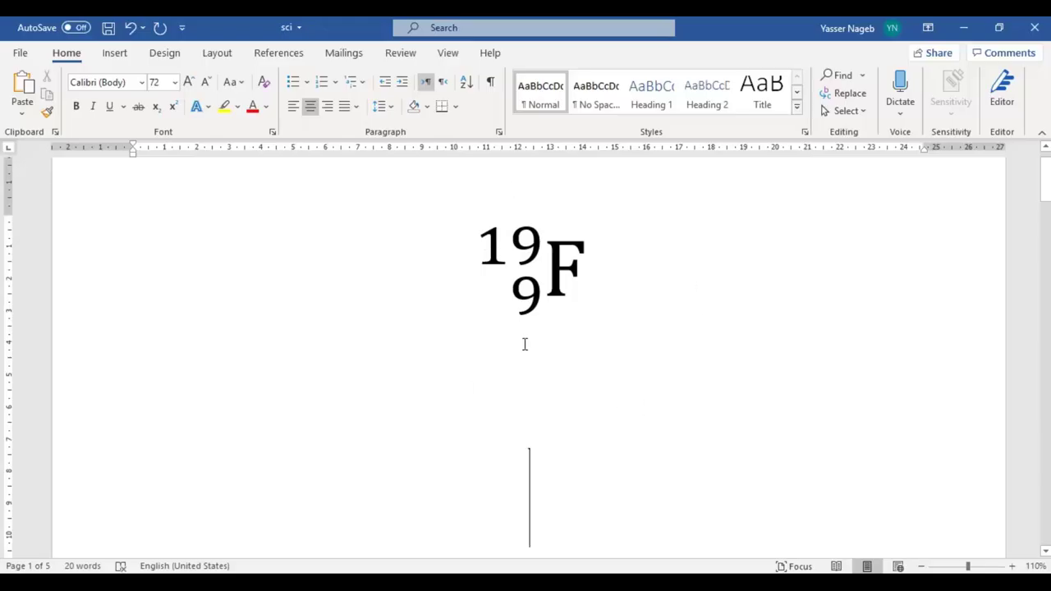
Insert a new equation with a left sub-superscript layout: base F, upper 19, lower 9.
click(115, 55)
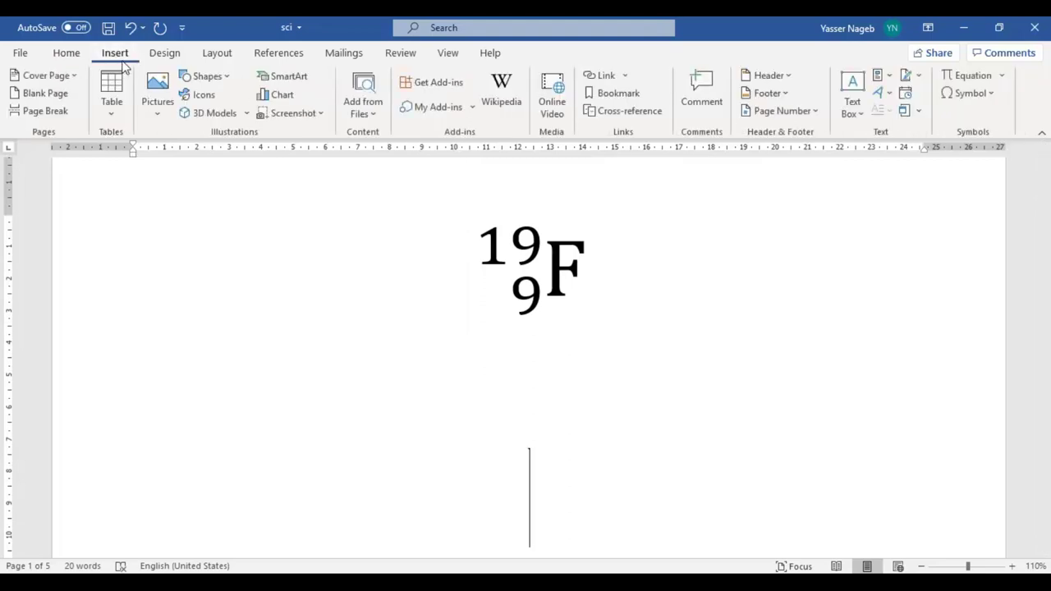
click(972, 75)
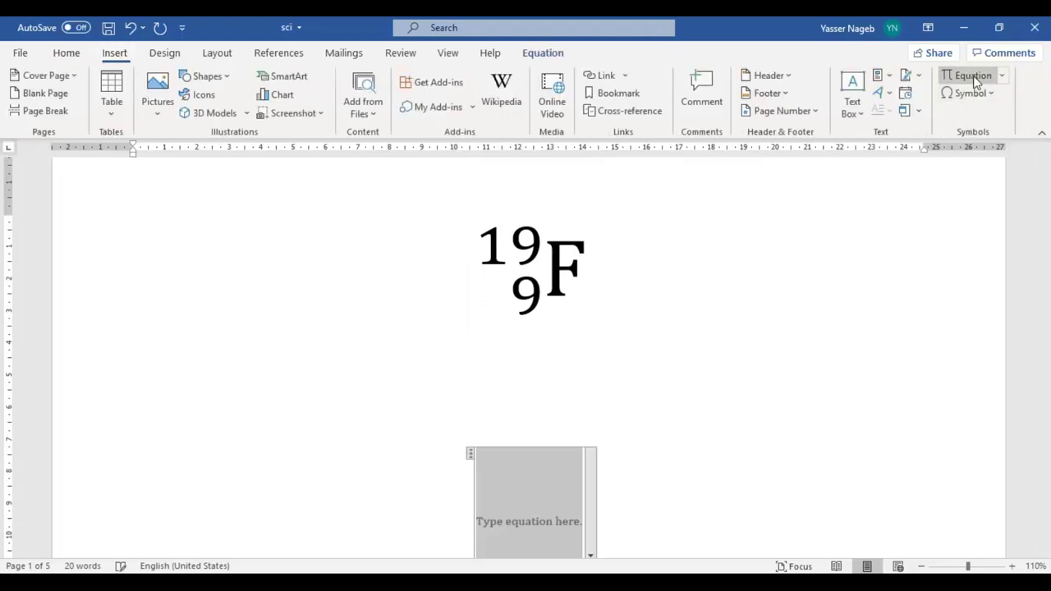
scroll(809, 229, down, 1)
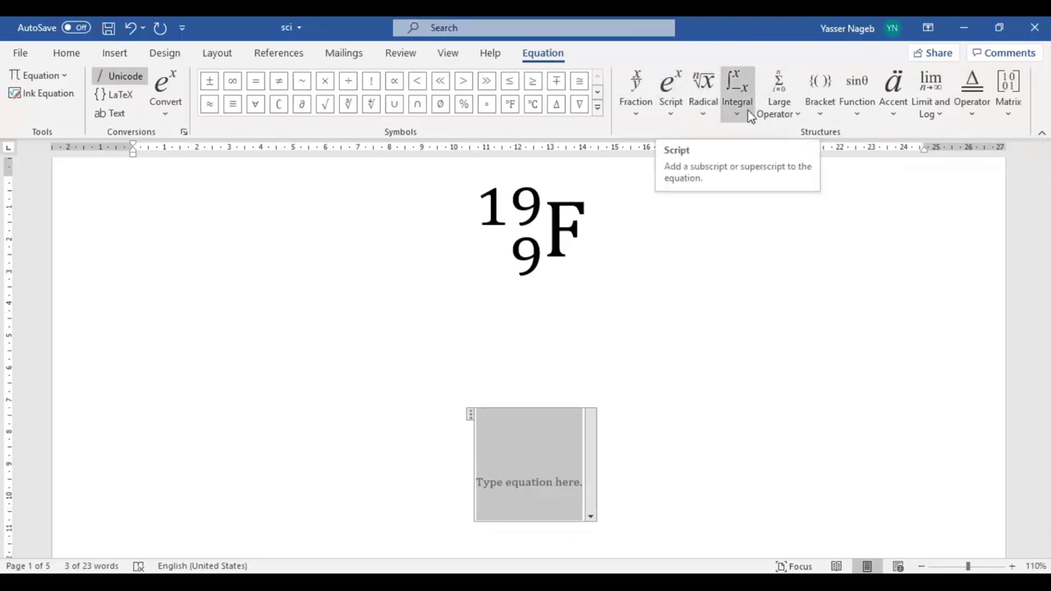
click(678, 111)
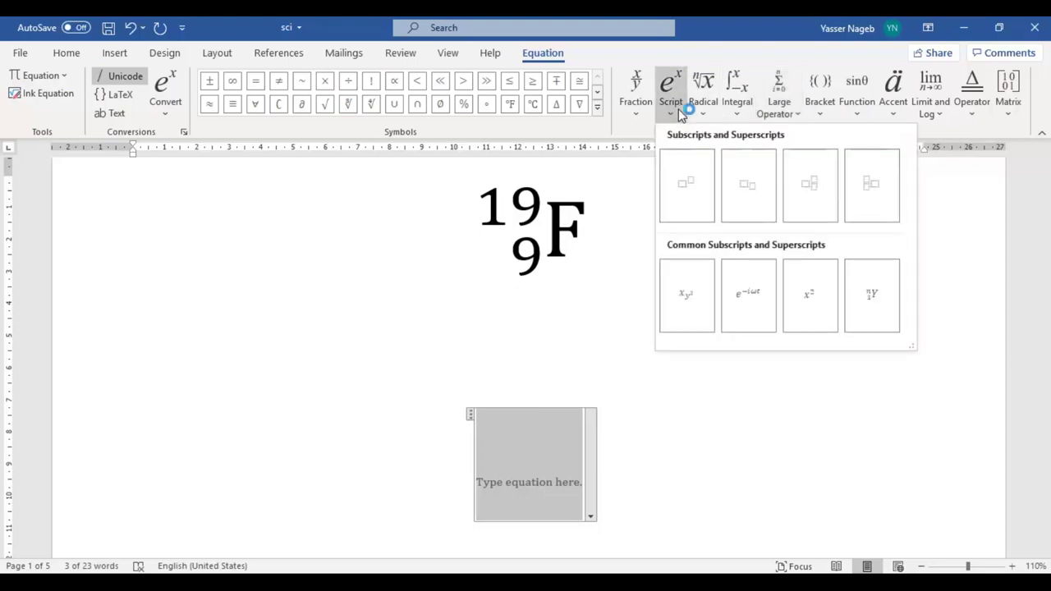
click(883, 192)
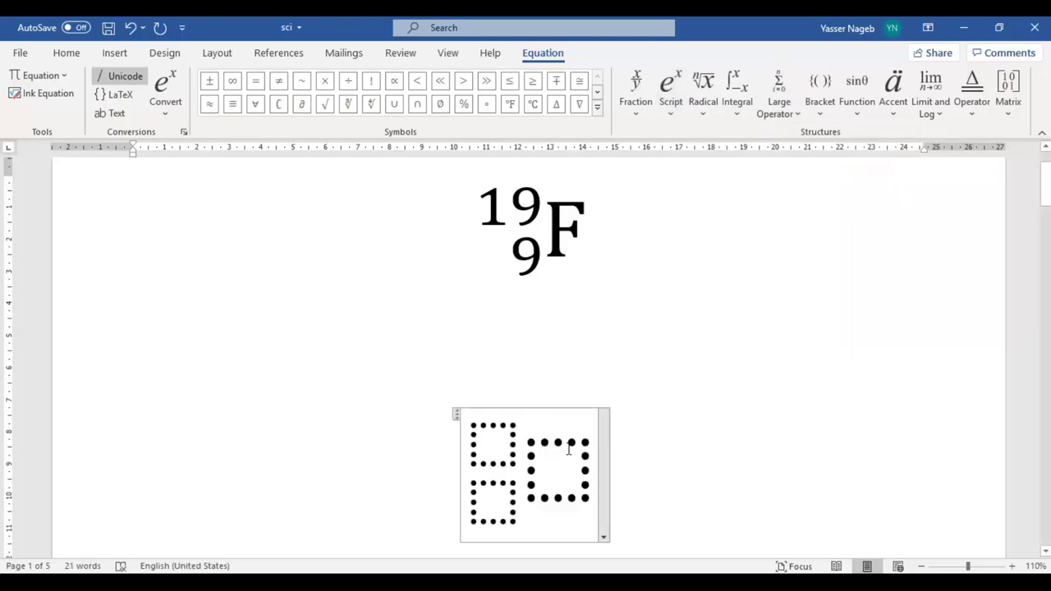
click(566, 447)
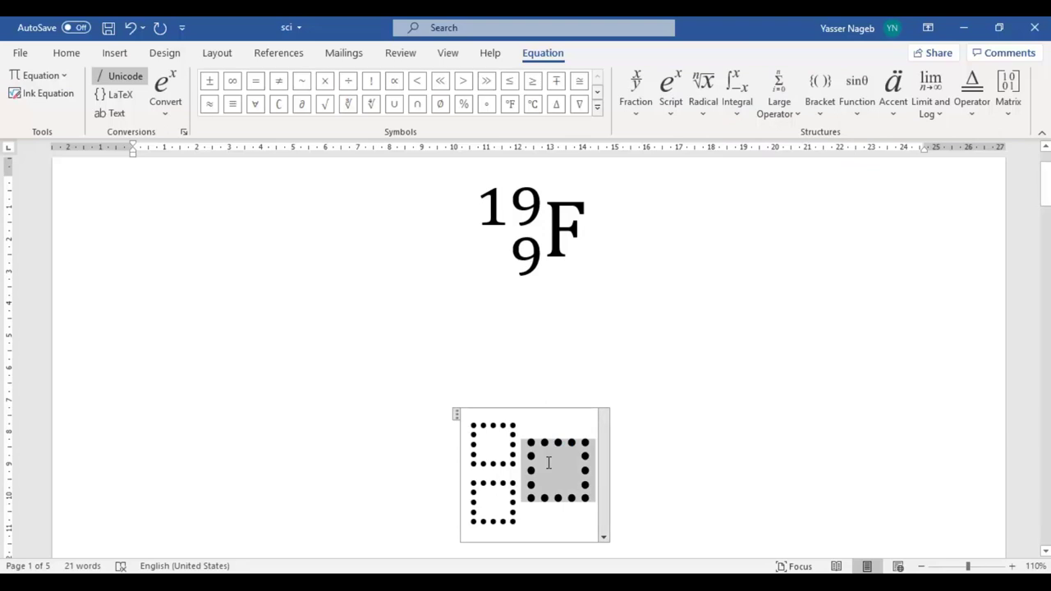
text(F)
click(509, 443)
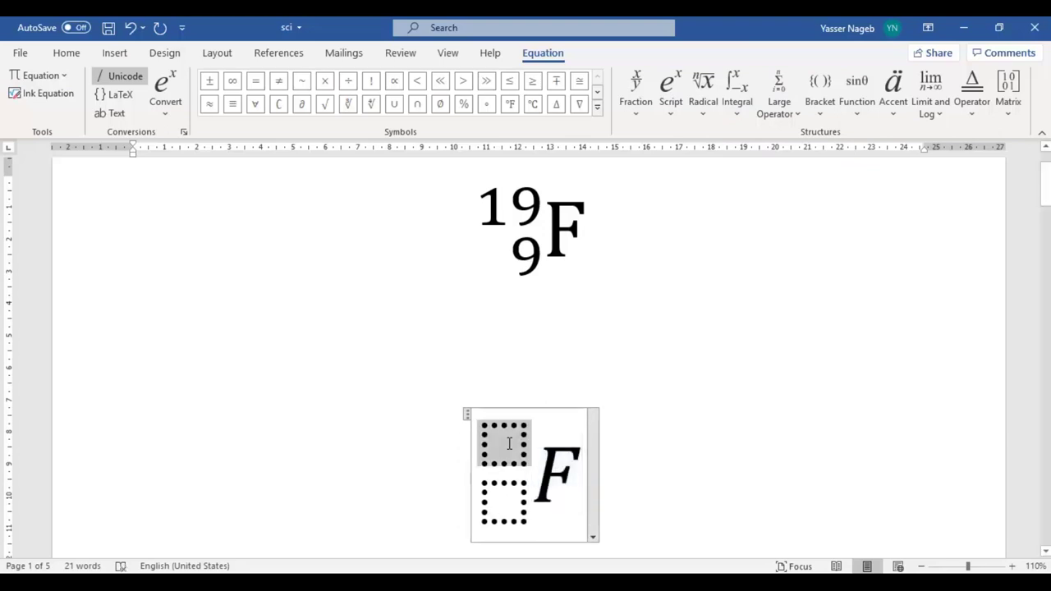
text(19)
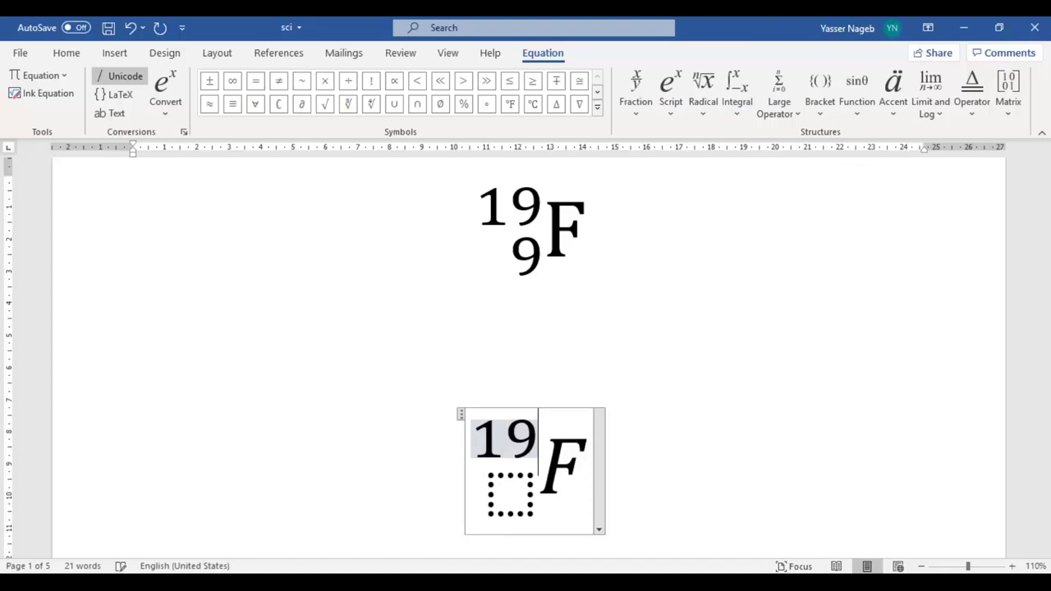
click(490, 486)
text(9)
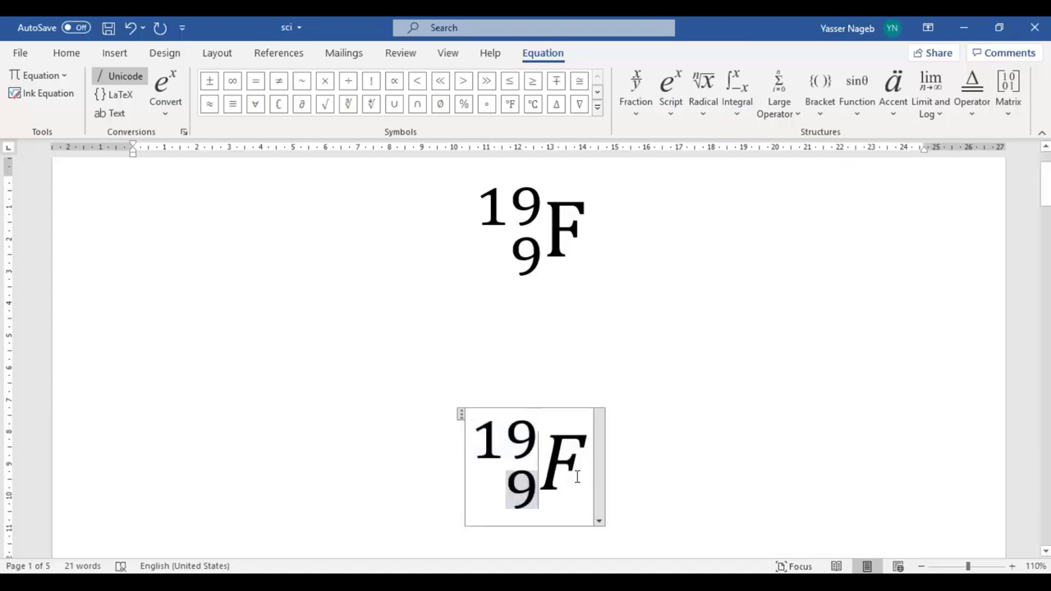
Select the whole document and turn off italics so every F is upright.
key(ctrl+a)
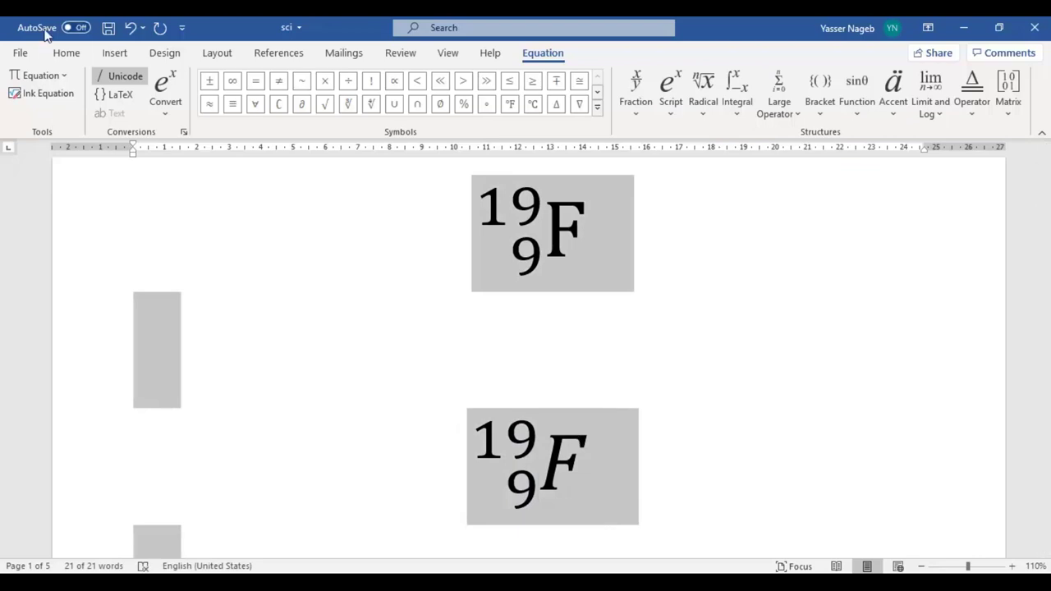
click(66, 54)
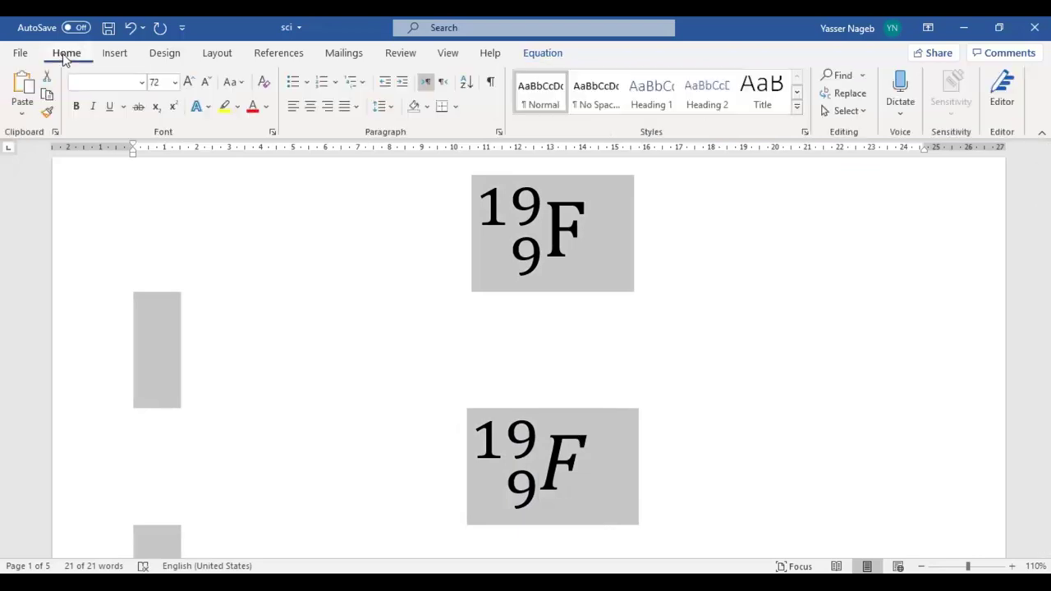
click(93, 106)
click(690, 376)
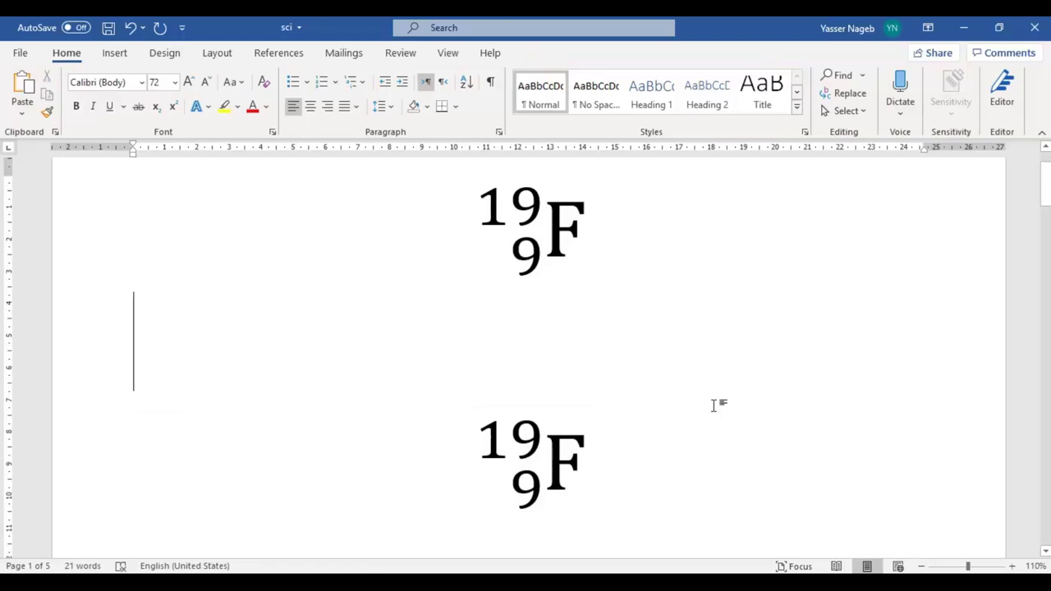
Below the calcium equation, type 'Ca + 2HO → Ca (OH)2' using a symbol arrow.
scroll(417, 403, down, 1)
scroll(417, 403, down, 3)
scroll(416, 403, down, 2)
scroll(416, 403, down, 3)
scroll(417, 403, down, 4)
scroll(416, 403, down, 1)
scroll(422, 436, down, 2)
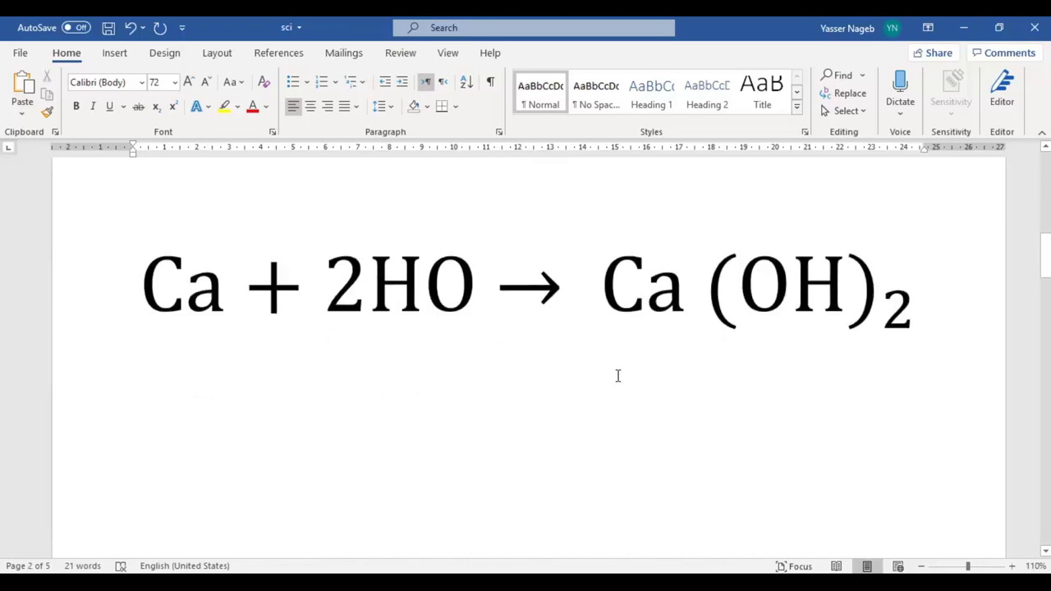
scroll(596, 386, down, 1)
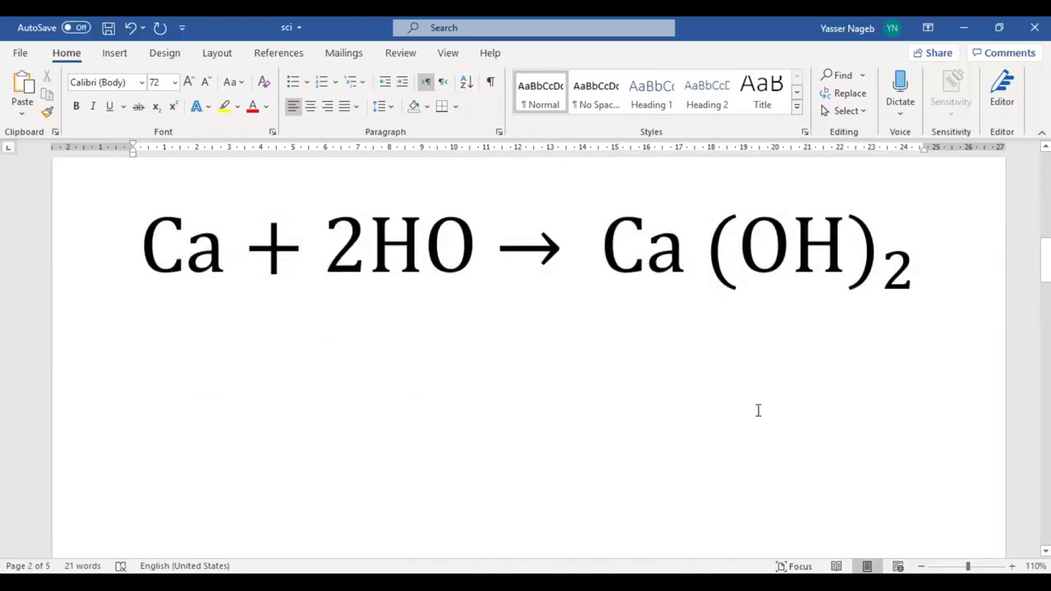
click(609, 478)
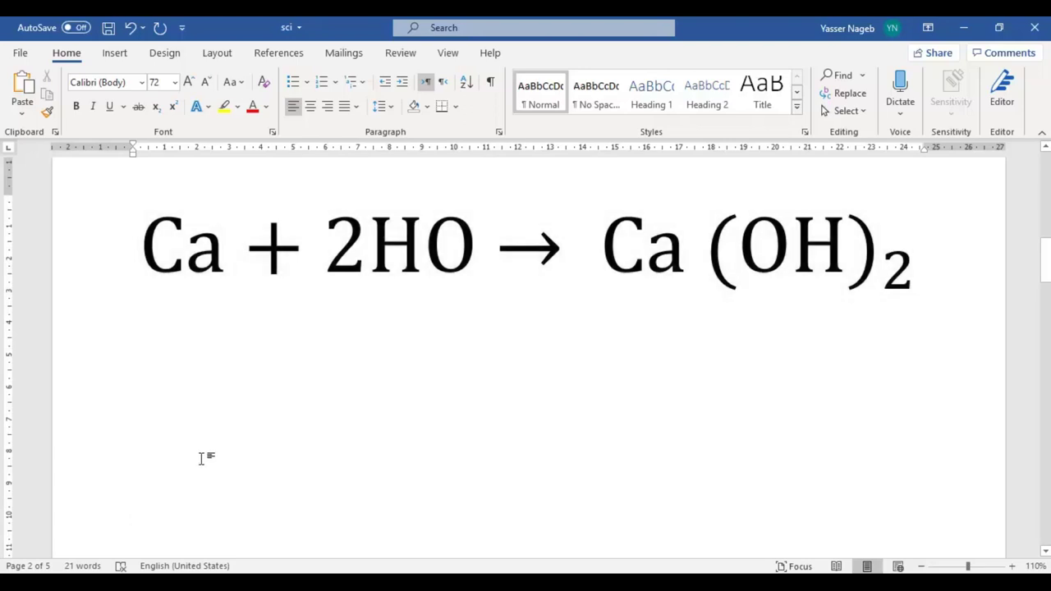
text(Ca)
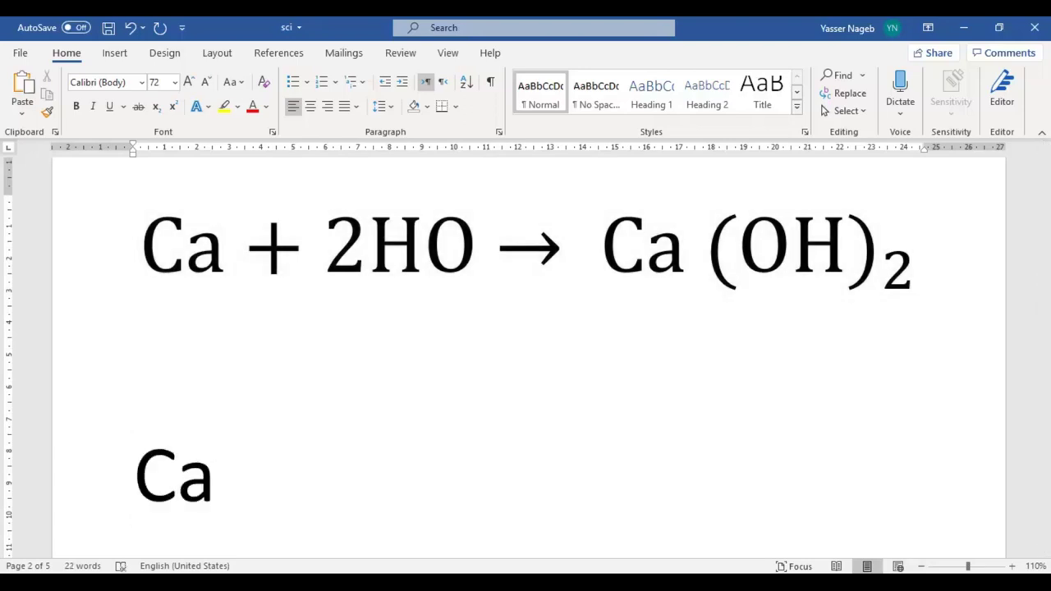
text( + )
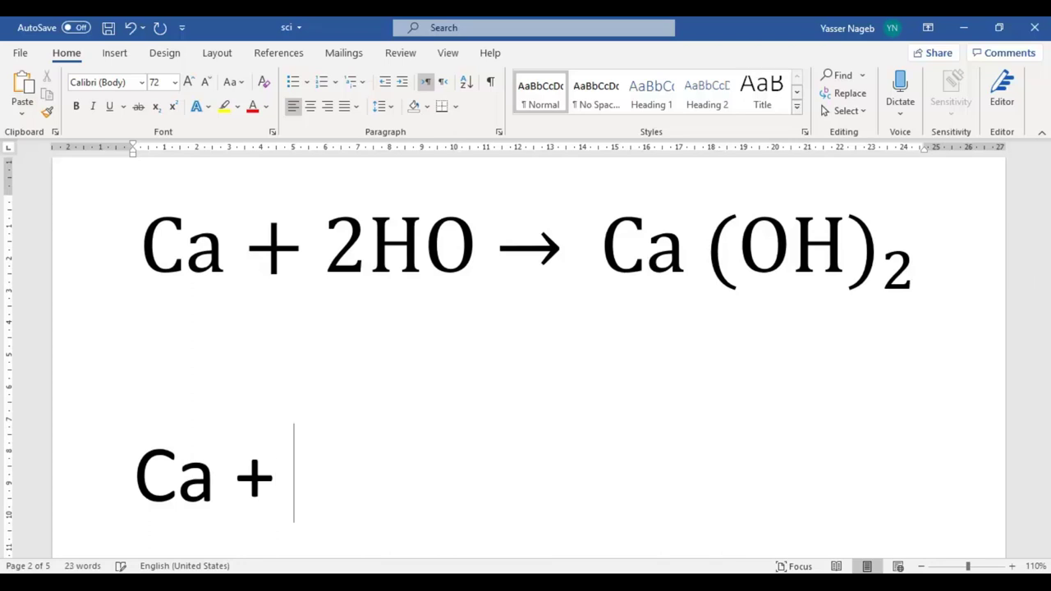
text(2H)
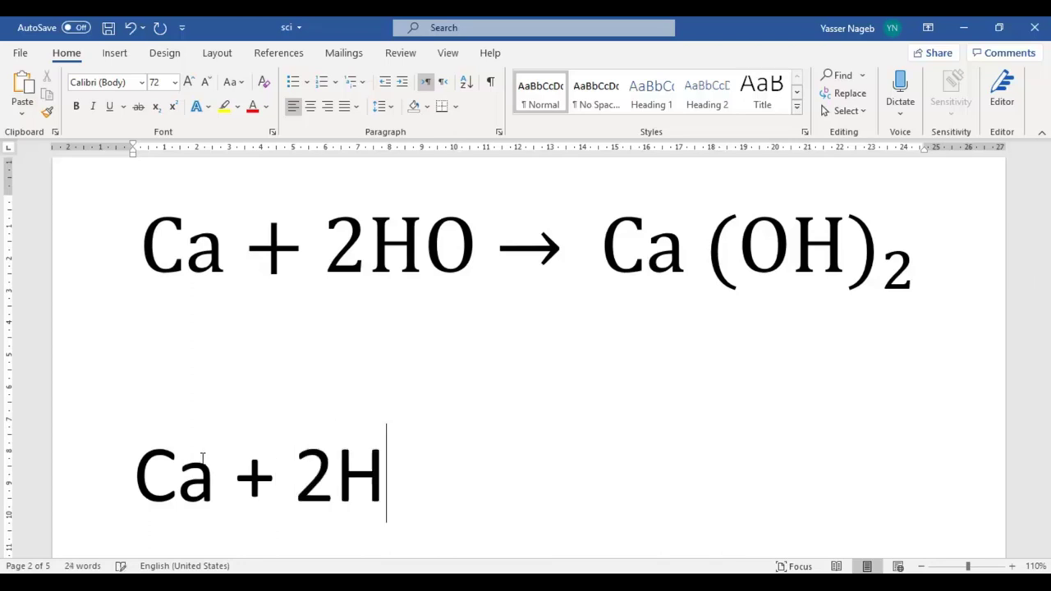
text(O)
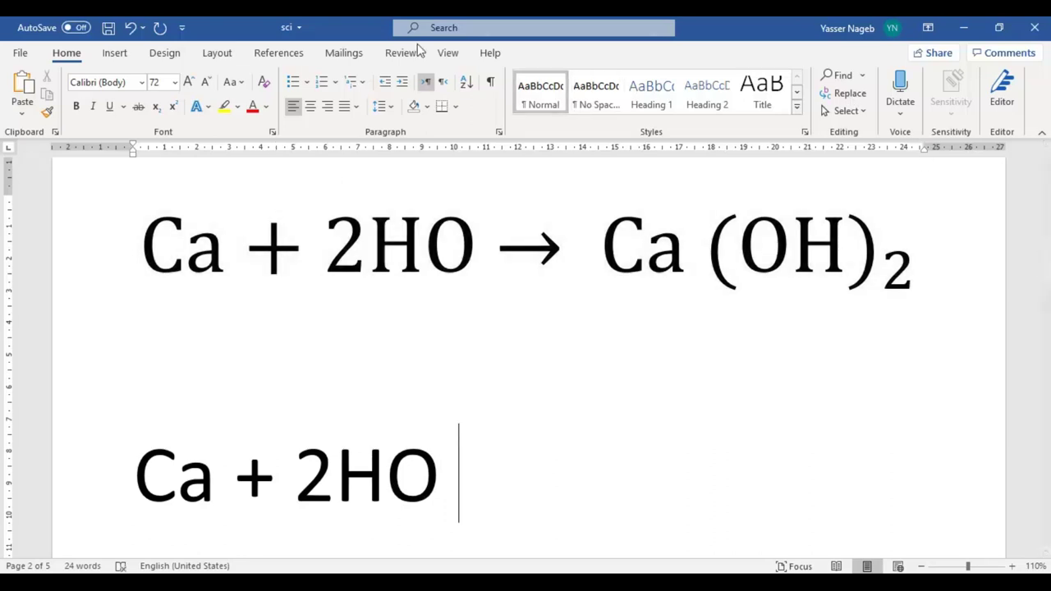
click(119, 55)
click(991, 95)
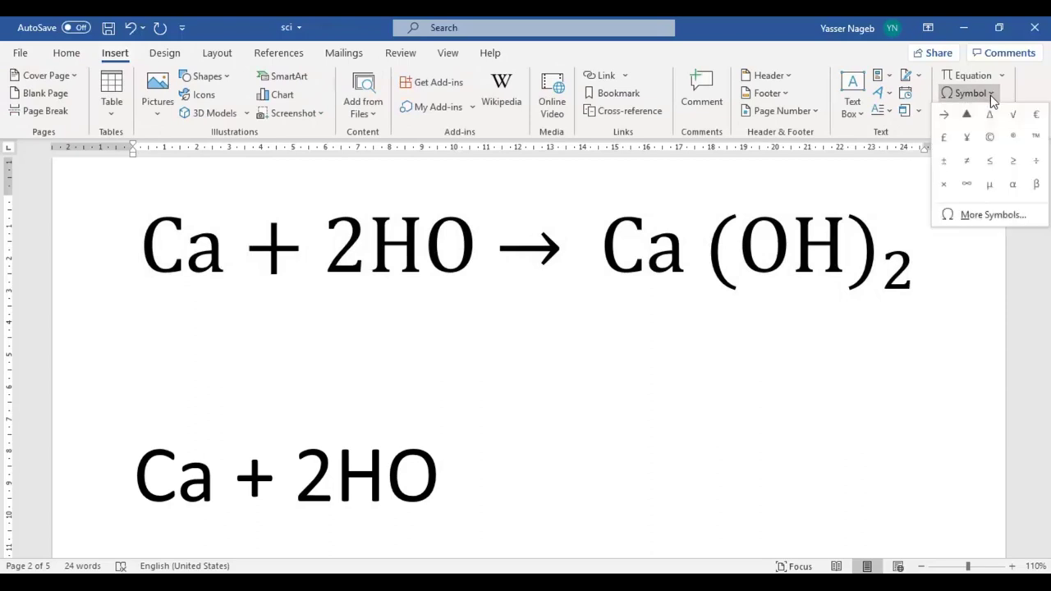
click(944, 114)
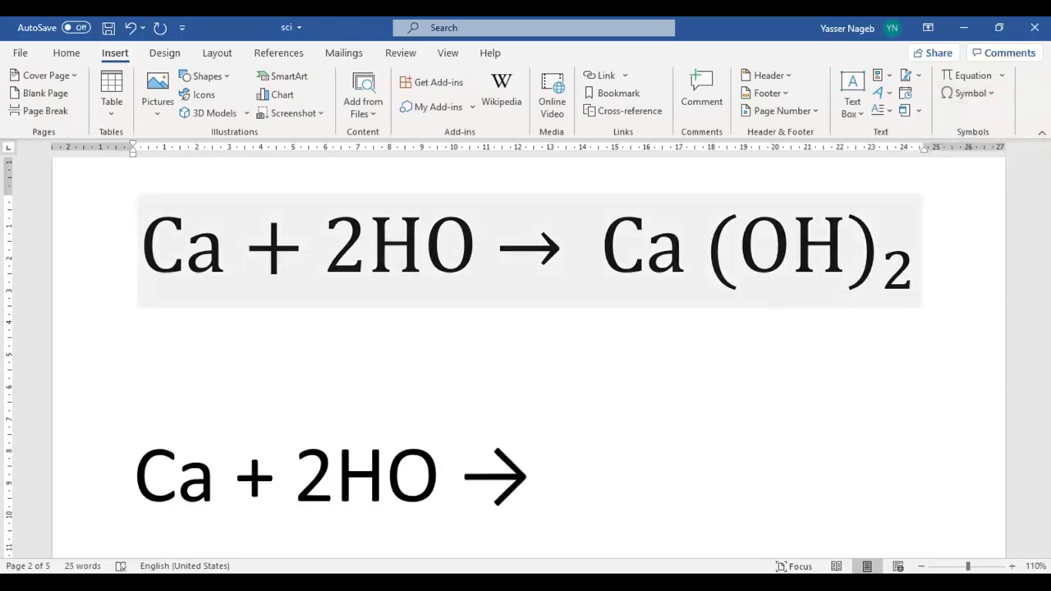
text(Ca)
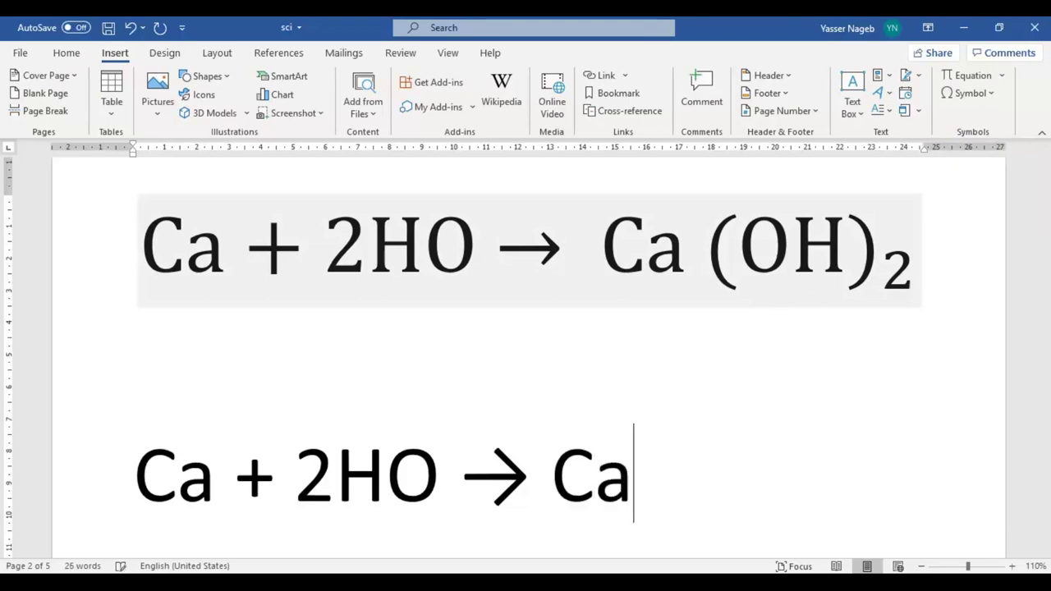
text( ()
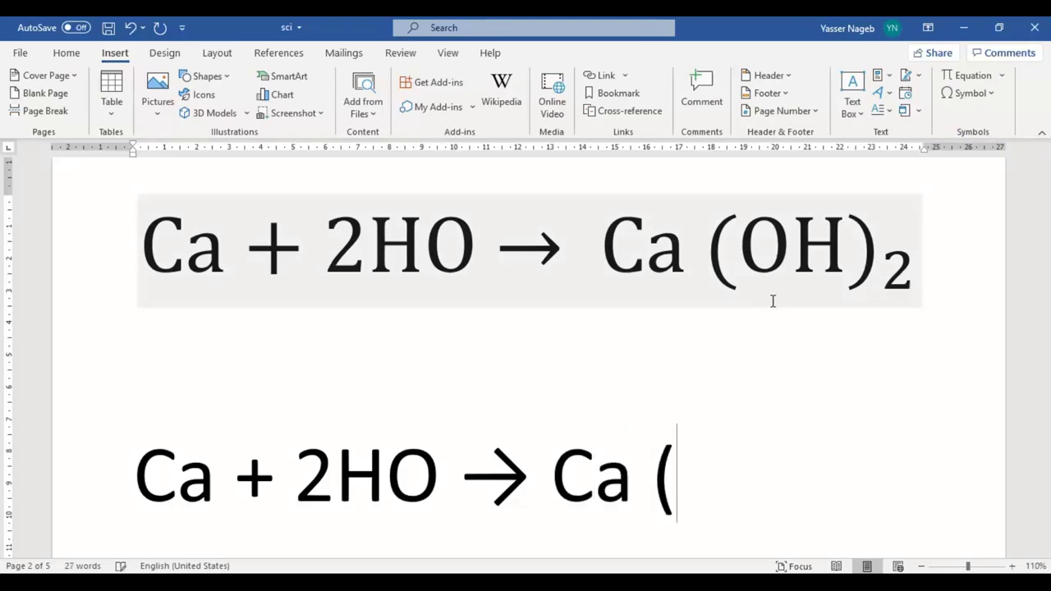
text(OH)
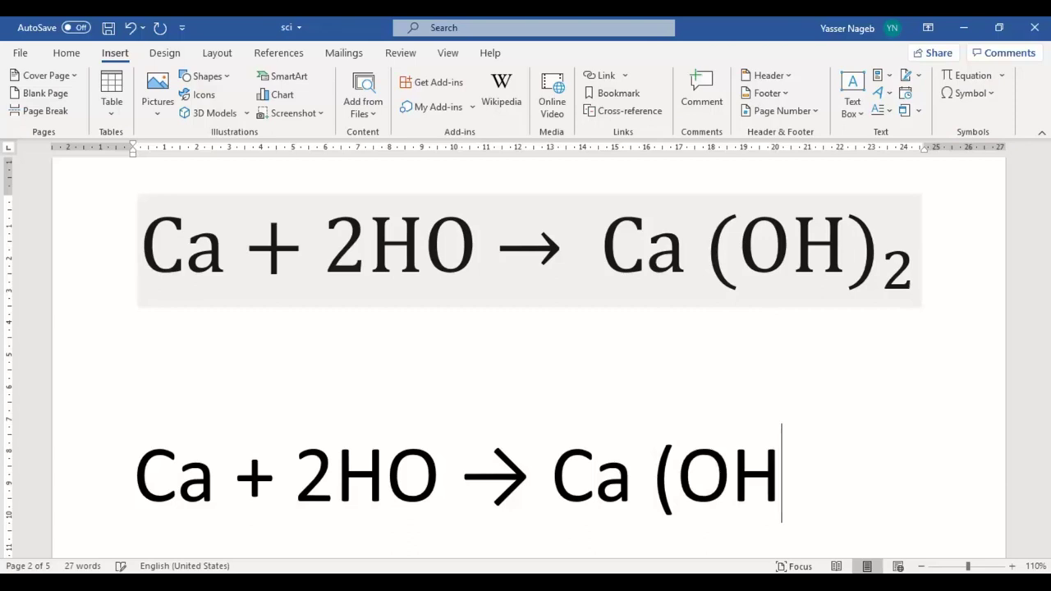
text()2)
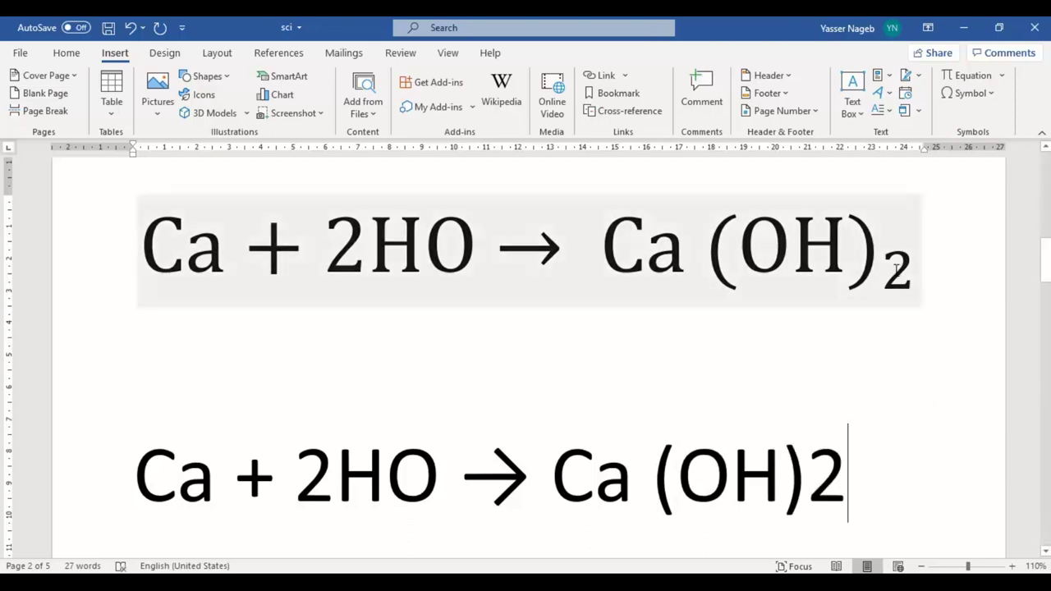
Make the trailing 2 of (OH)2 a subscript.
double_click(827, 465)
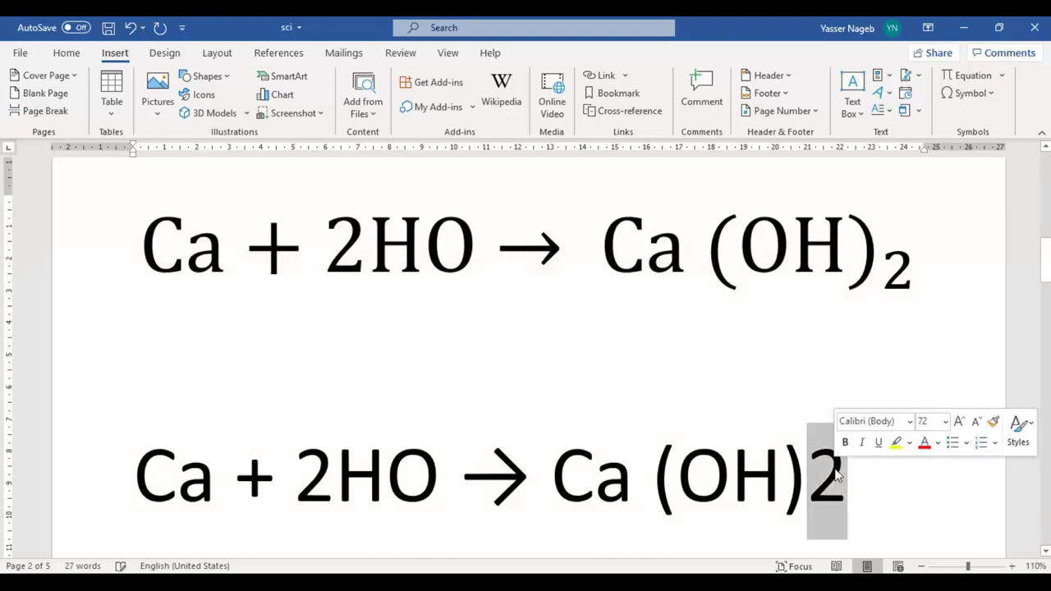
click(67, 53)
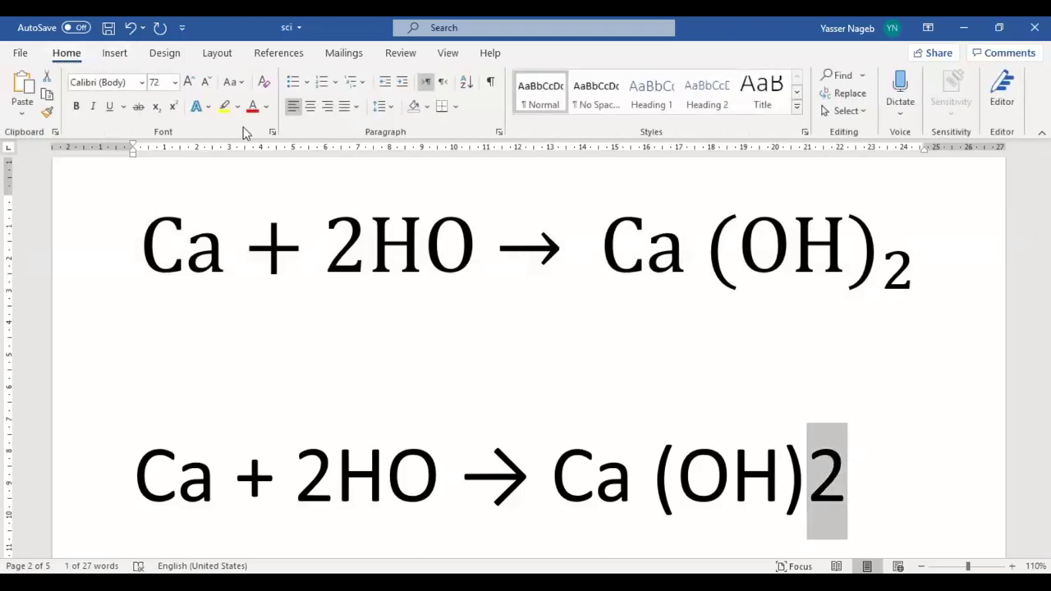
click(156, 108)
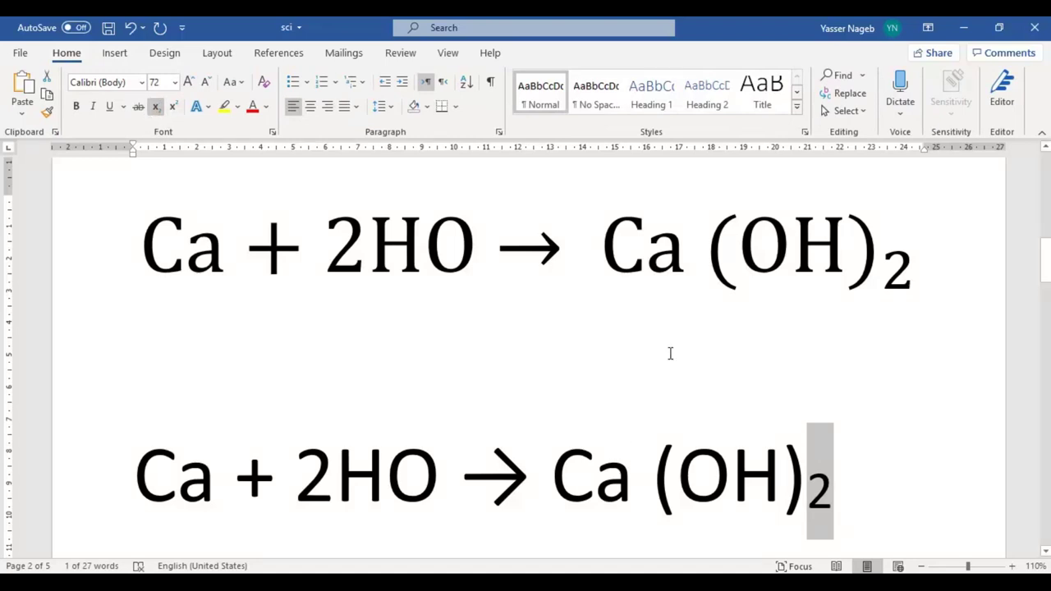
Type 'CaCO3' on the empty line below the heated-decomposition equation.
scroll(670, 353, down, 1)
scroll(657, 312, down, 5)
scroll(657, 312, down, 5)
scroll(657, 312, down, 5)
scroll(657, 312, down, 3)
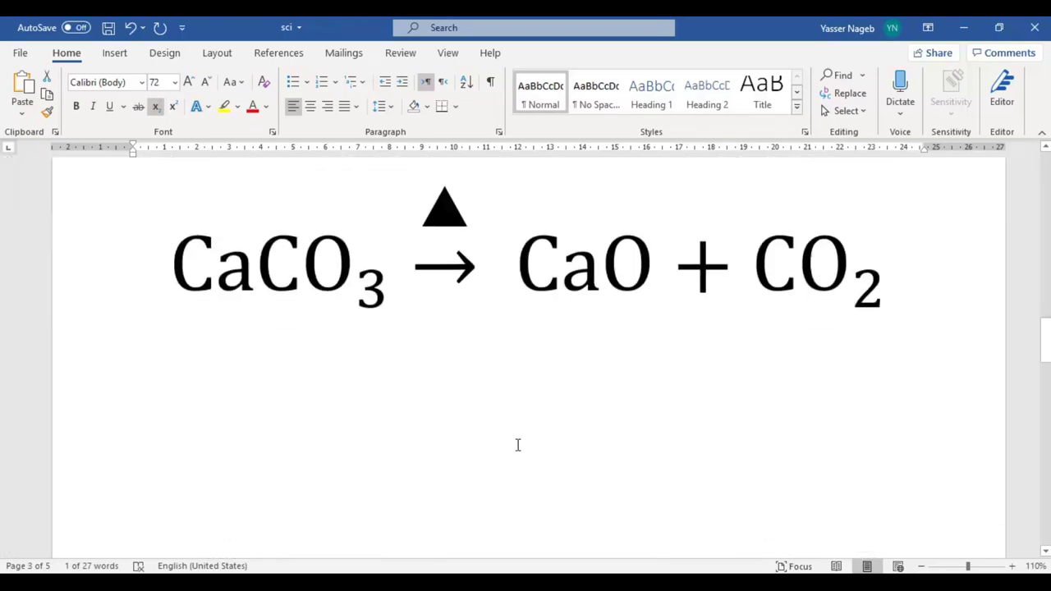
click(519, 445)
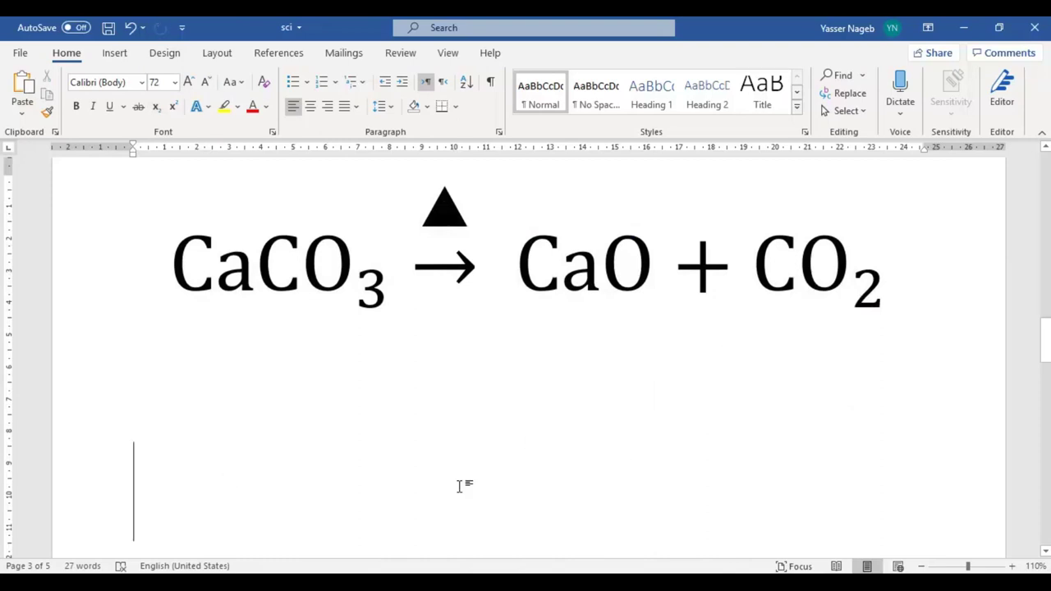
text(CA)
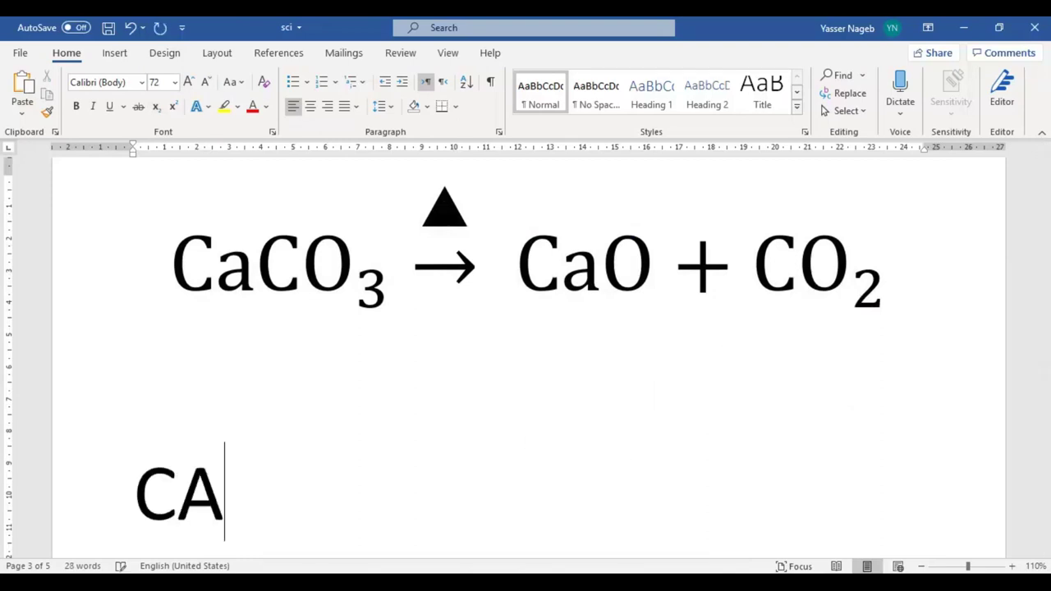
key(BackSpace)
text(a)
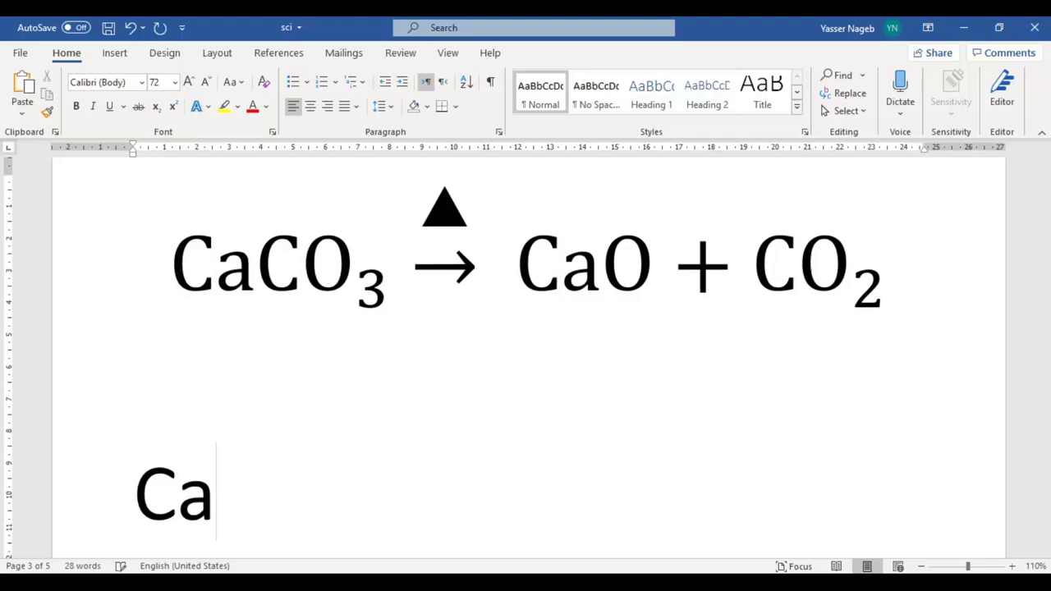
text(CO)
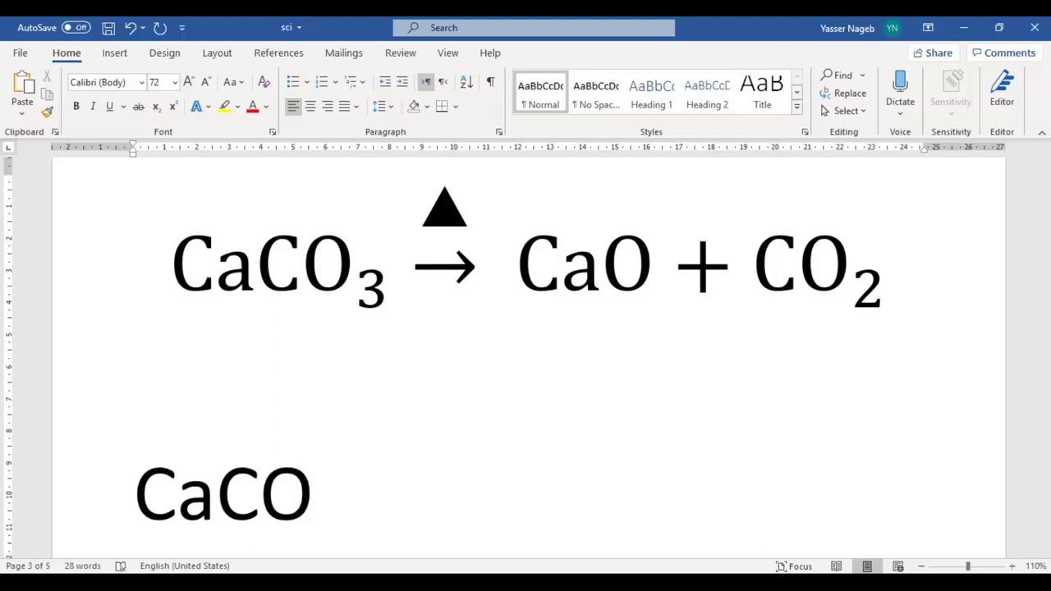
text(3)
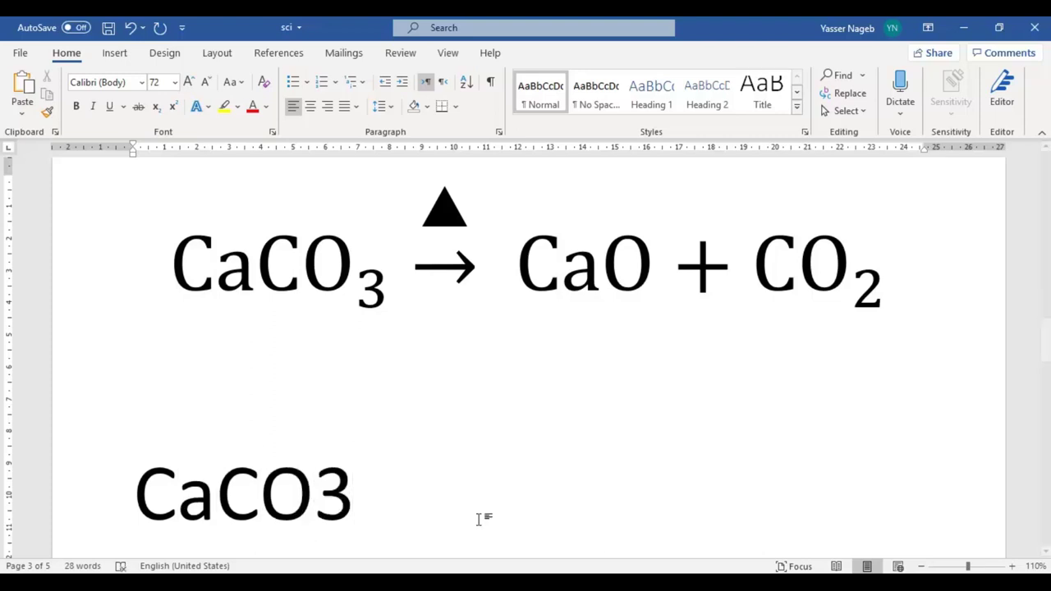
Subscript the 3 in CaCO3, then continue the line with 'CAO +CO2'.
key(shift+Left)
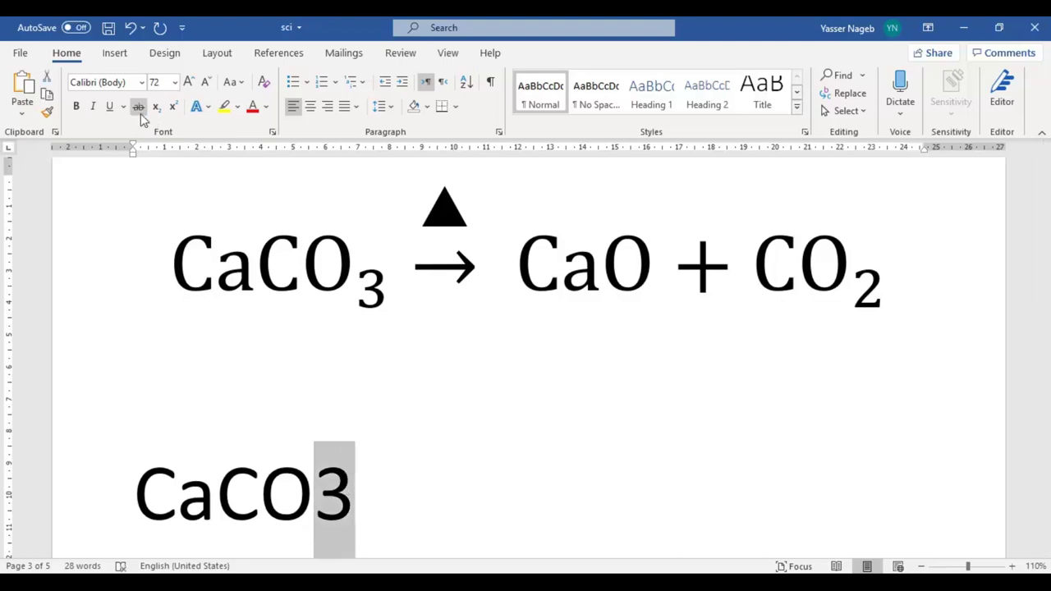
click(155, 106)
click(426, 443)
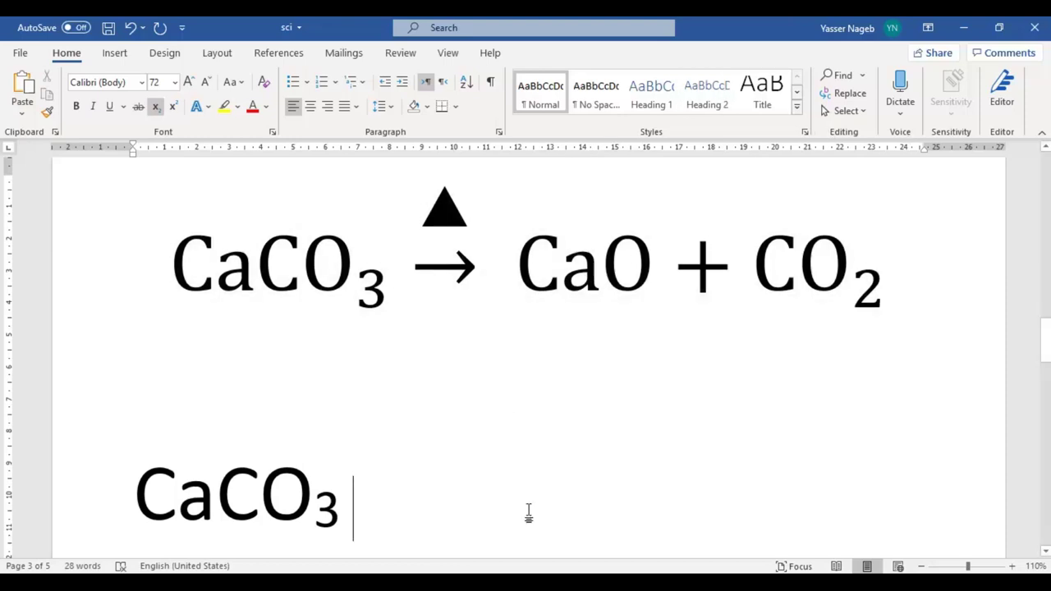
text(C)
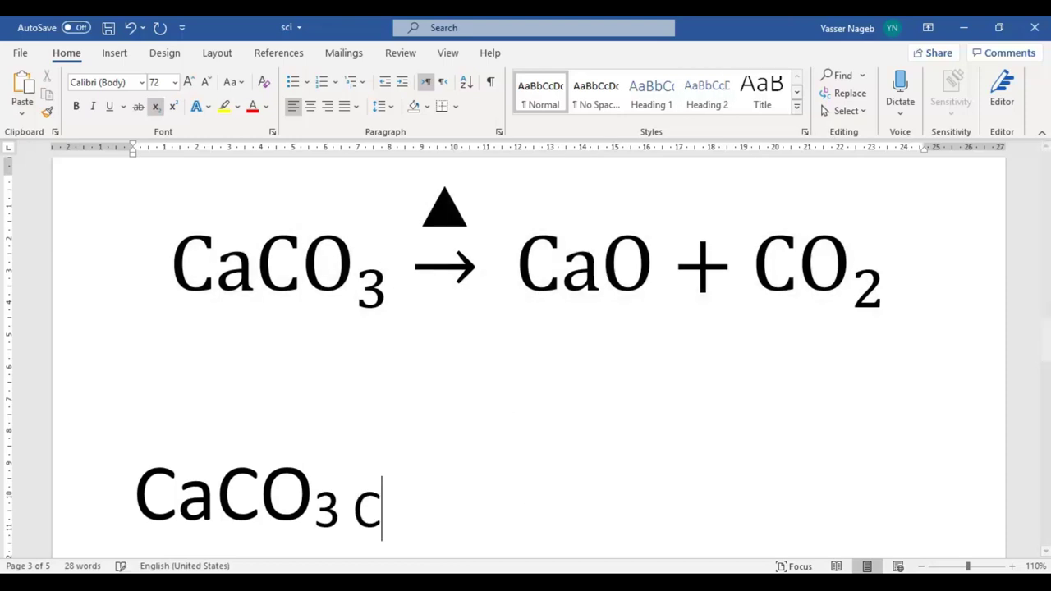
text(AO +)
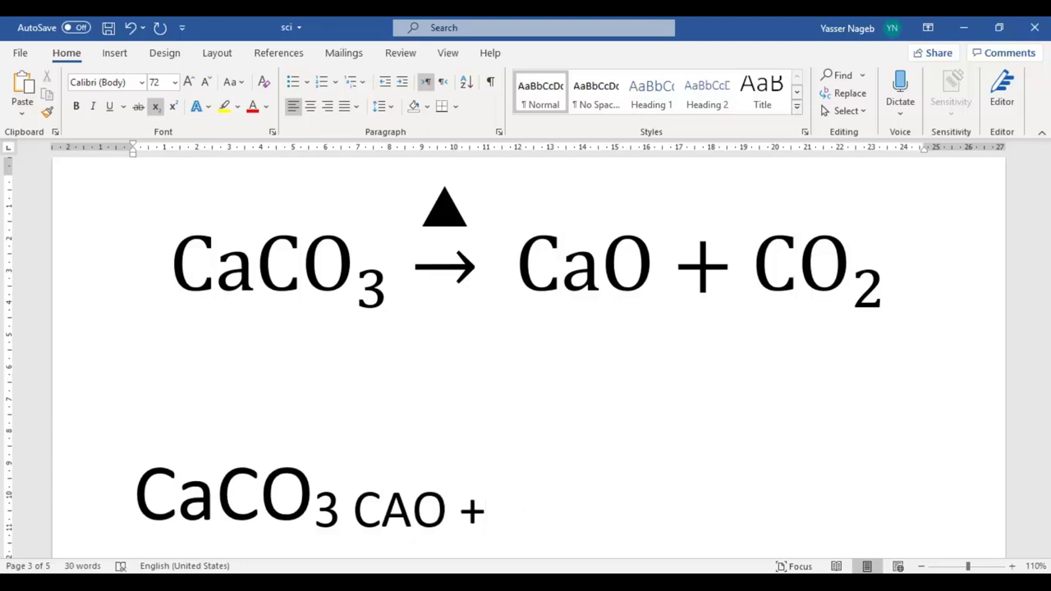
text(C)
text(O2)
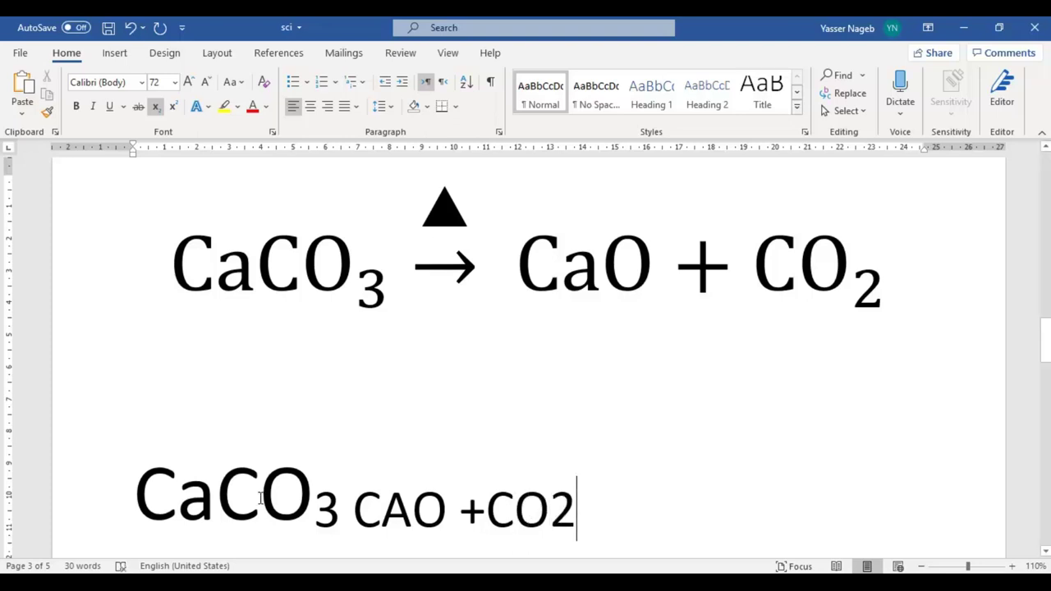
Copy the formatting of CaCO3's C onto 'CAO +CO2' with Format Painter.
drag(228, 495, 243, 498)
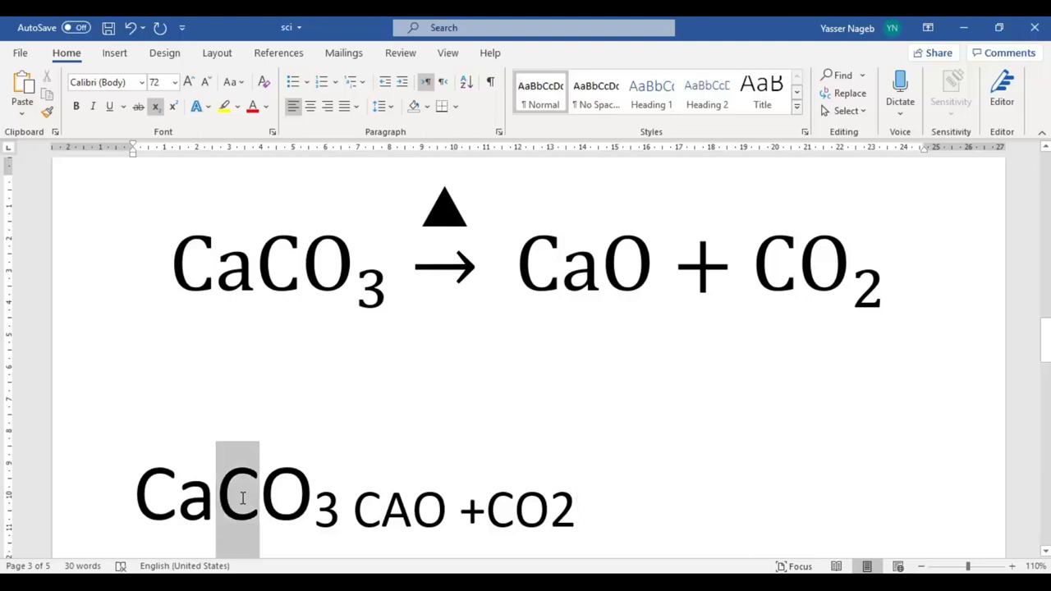
click(47, 112)
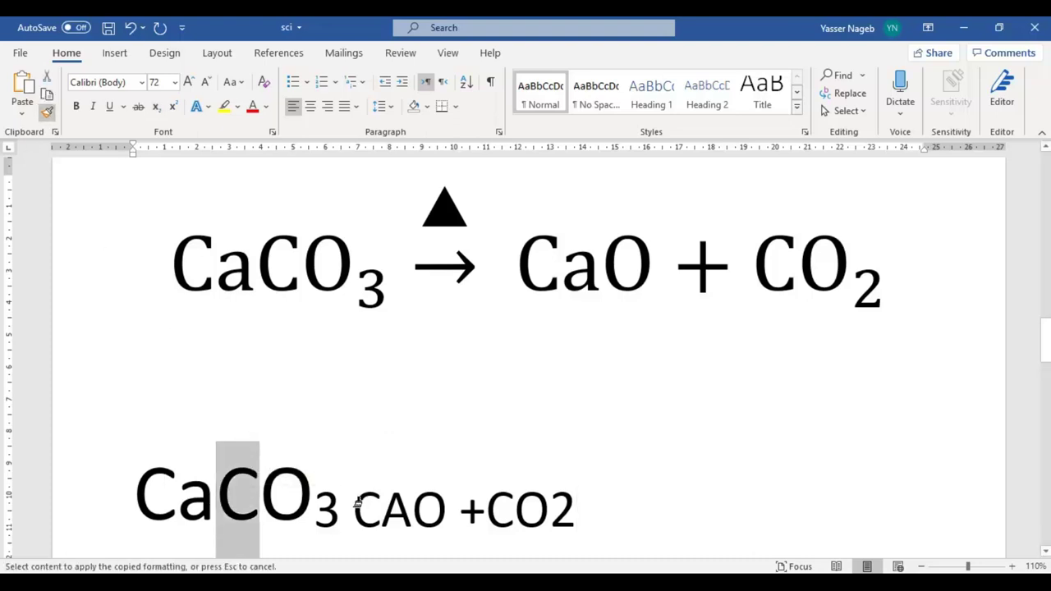
drag(353, 505, 575, 507)
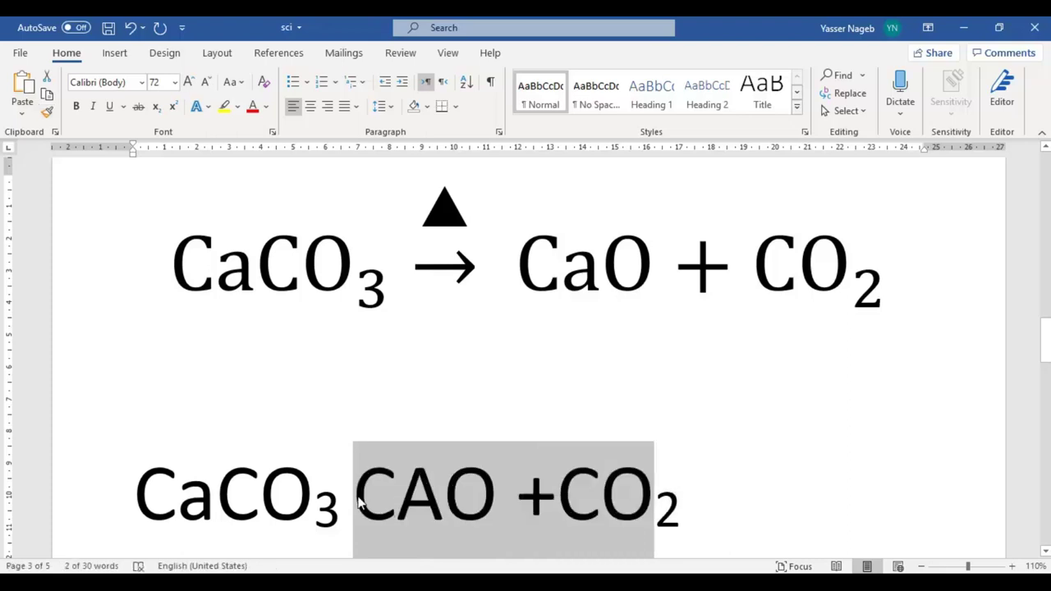
click(358, 528)
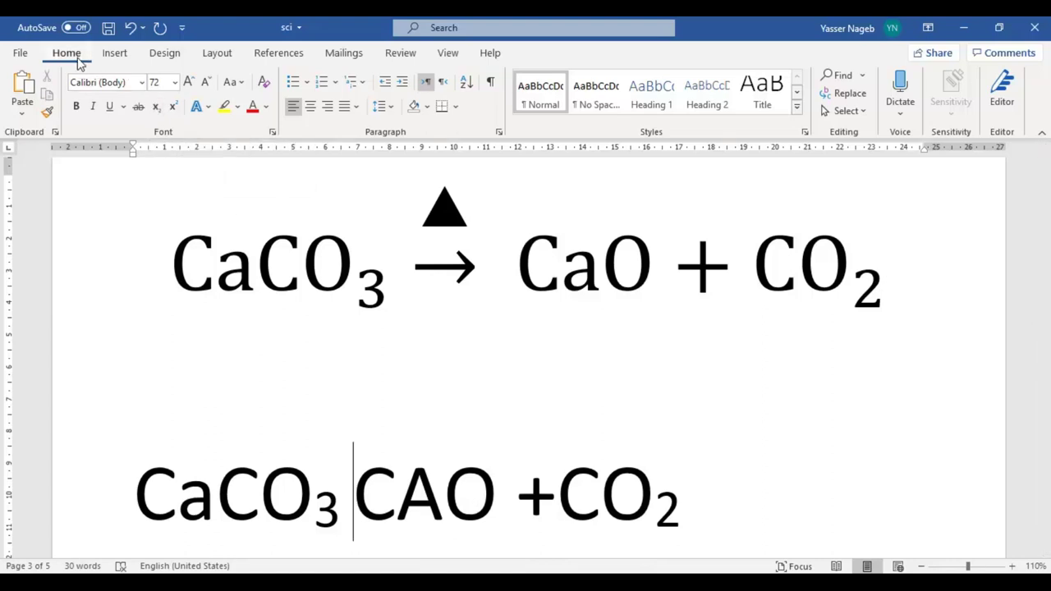
Insert a new equation containing an arrow with an empty slot above it.
click(121, 54)
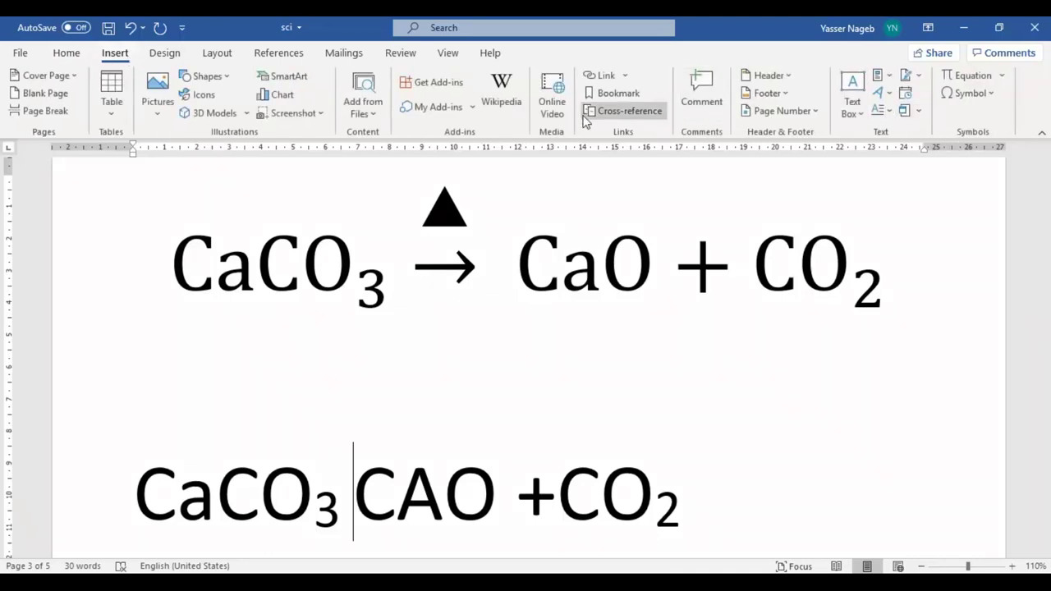
text(→)
click(1002, 75)
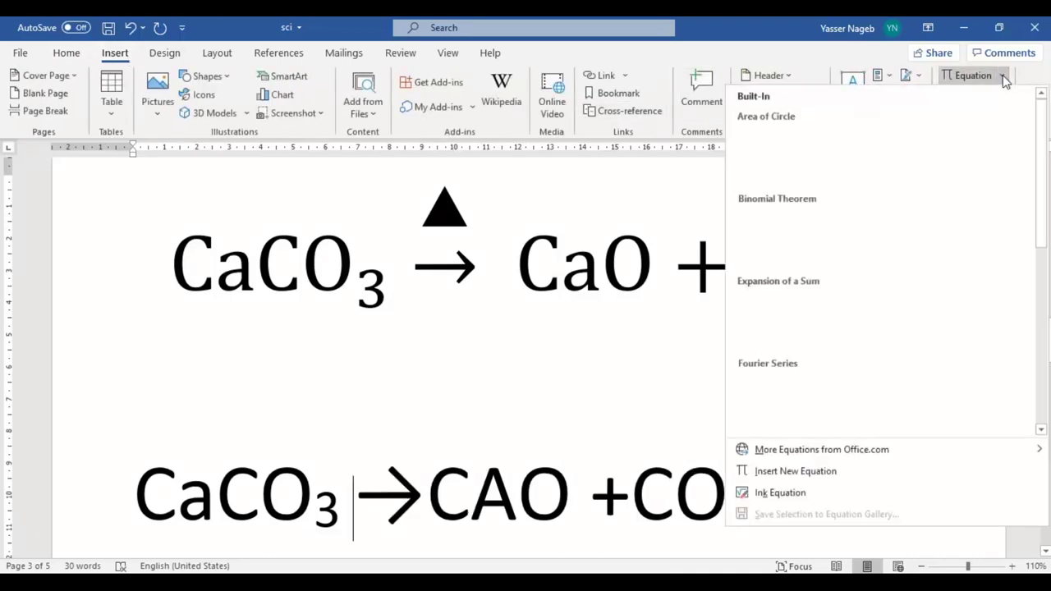
click(1002, 76)
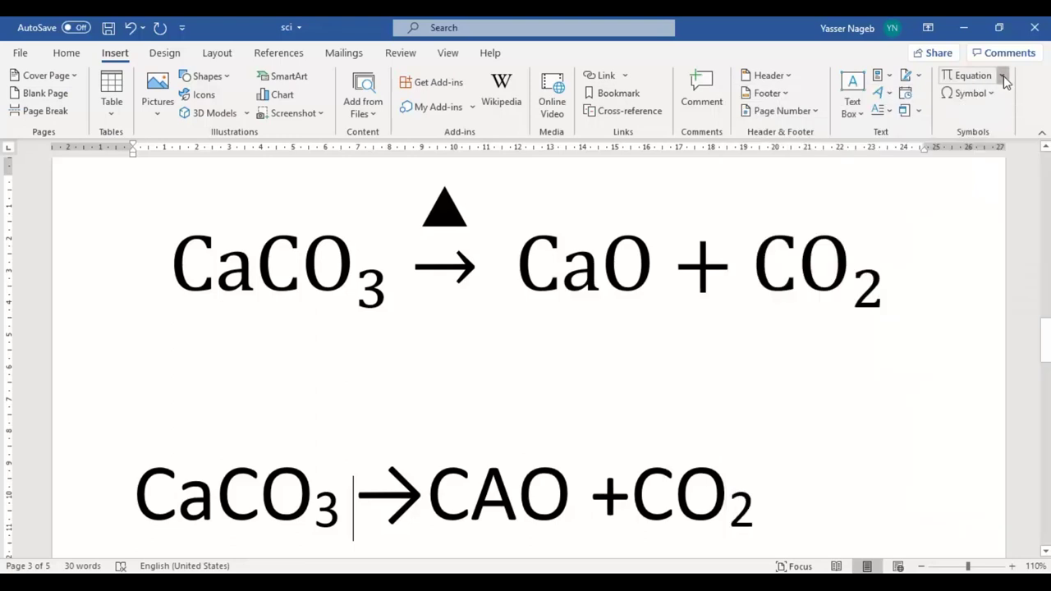
click(973, 75)
click(971, 97)
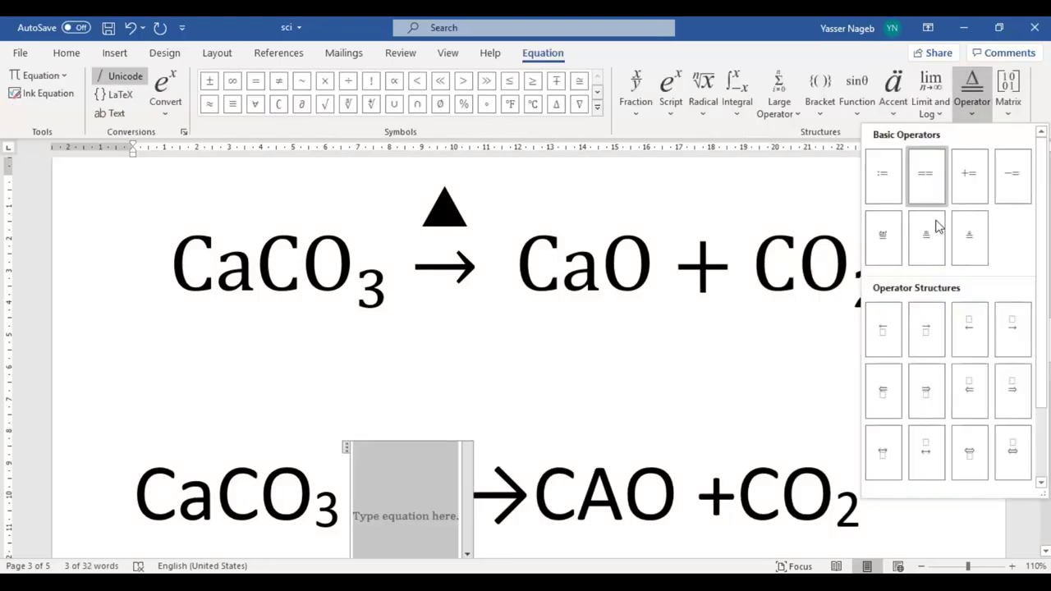
click(1016, 333)
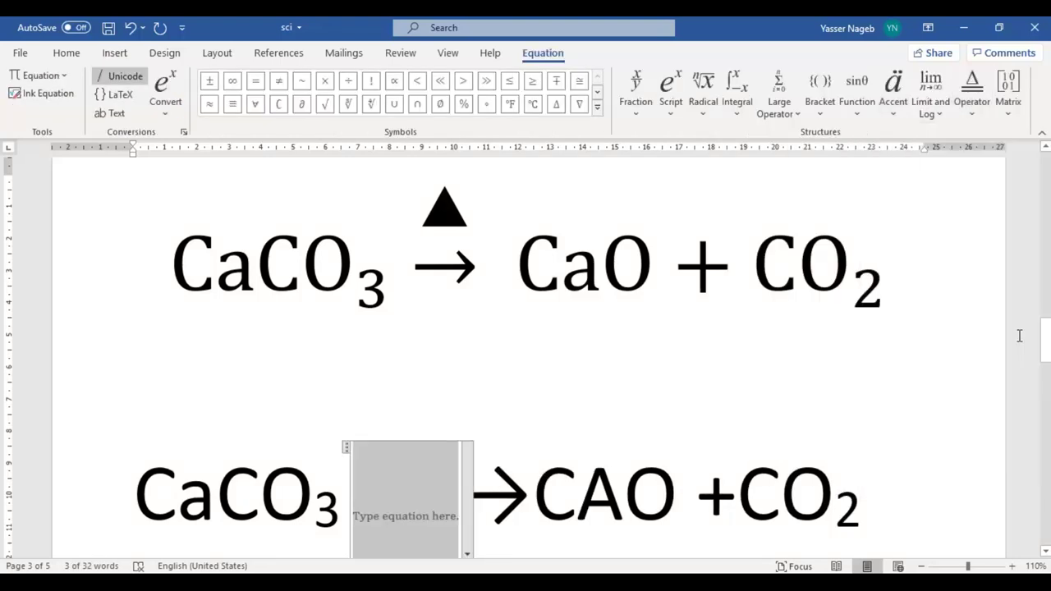
scroll(460, 399, down, 3)
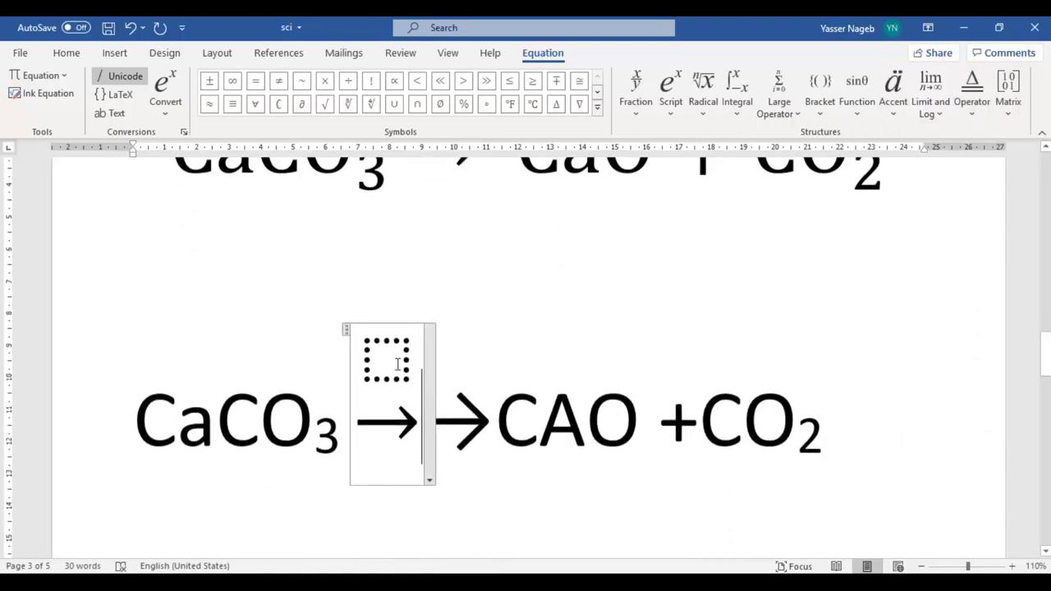
click(397, 364)
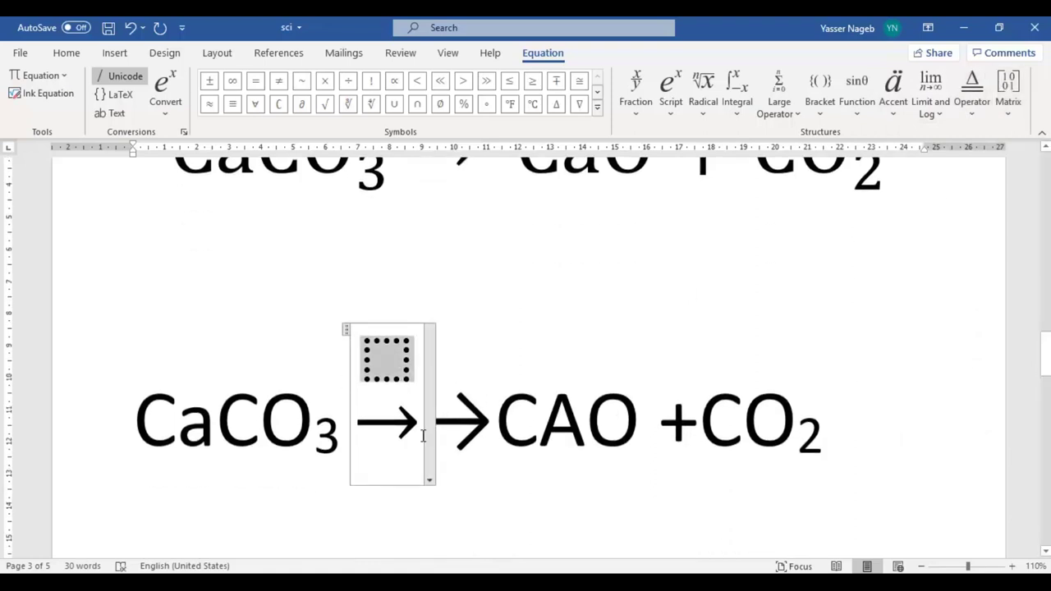
Delete the extra plain arrow left beside the equation arrow.
click(494, 408)
double_click(450, 408)
key(Delete)
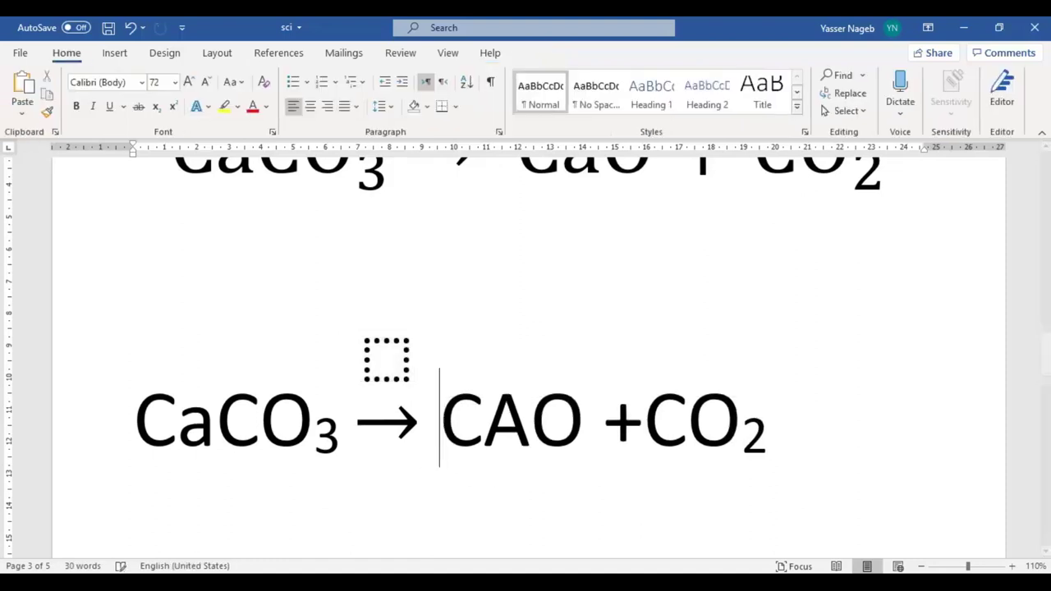
Remove 'CAO +CO2' and put a ▲ heat triangle in the slot above the arrow.
drag(442, 419, 832, 431)
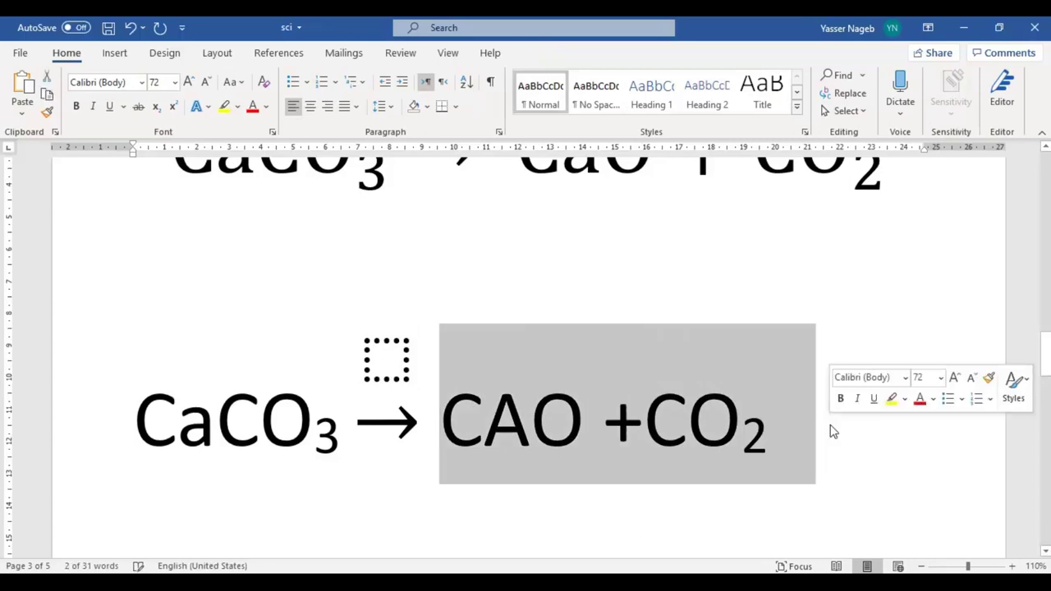
key(Delete)
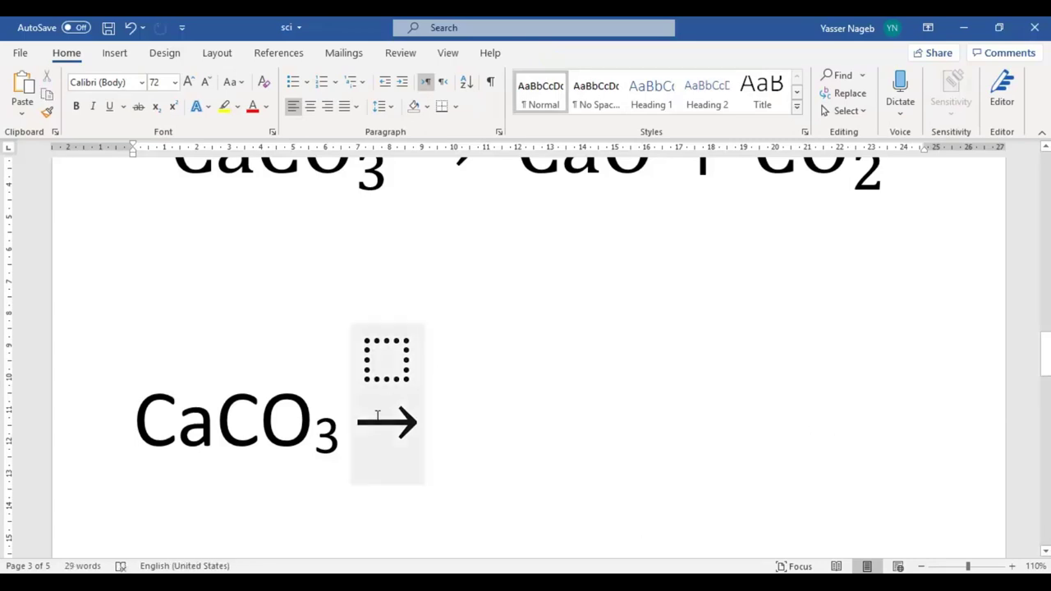
click(365, 362)
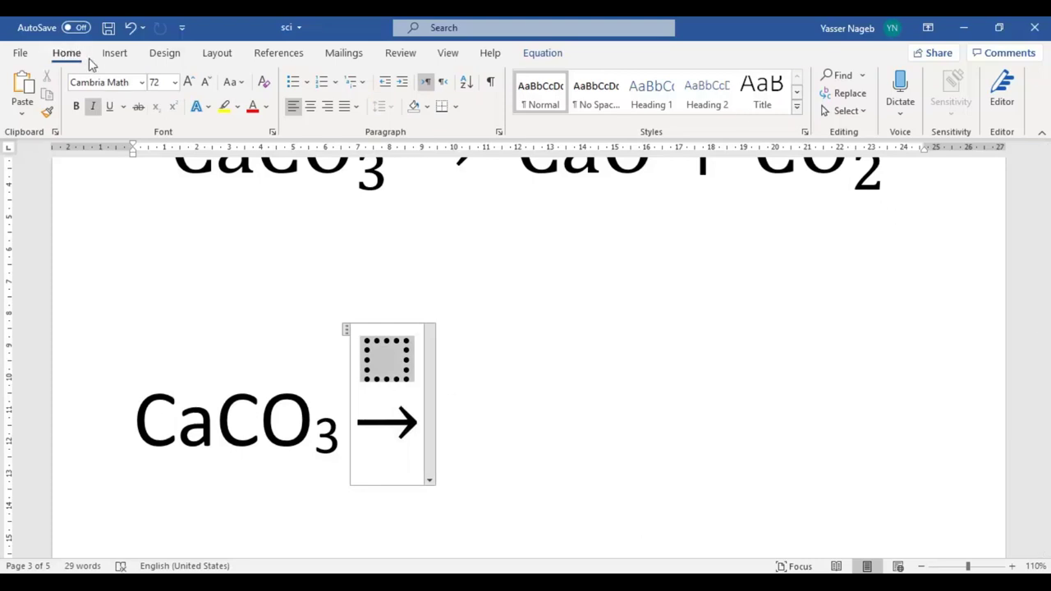
click(114, 53)
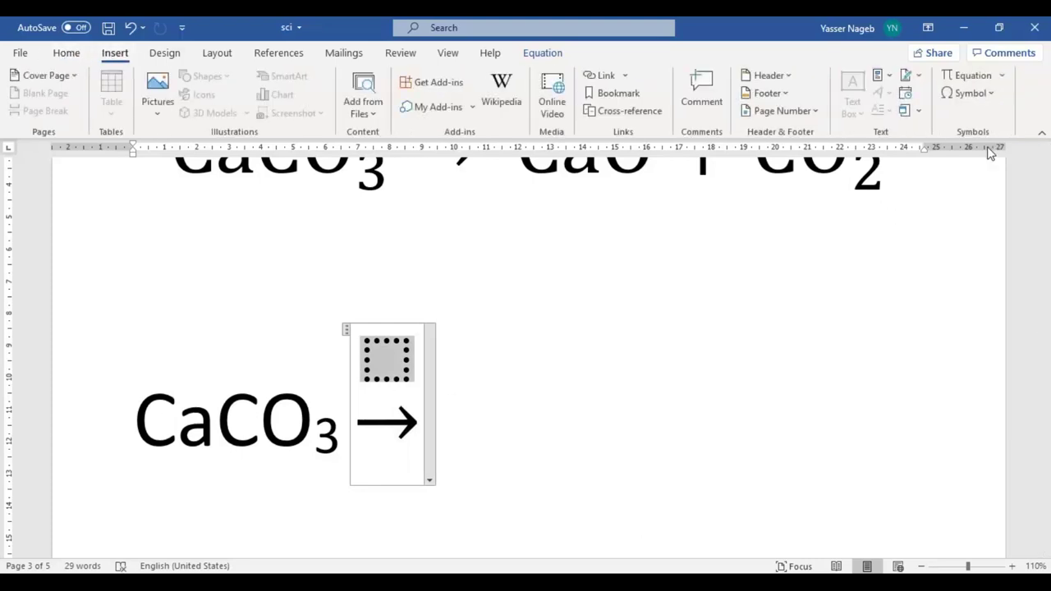
click(976, 97)
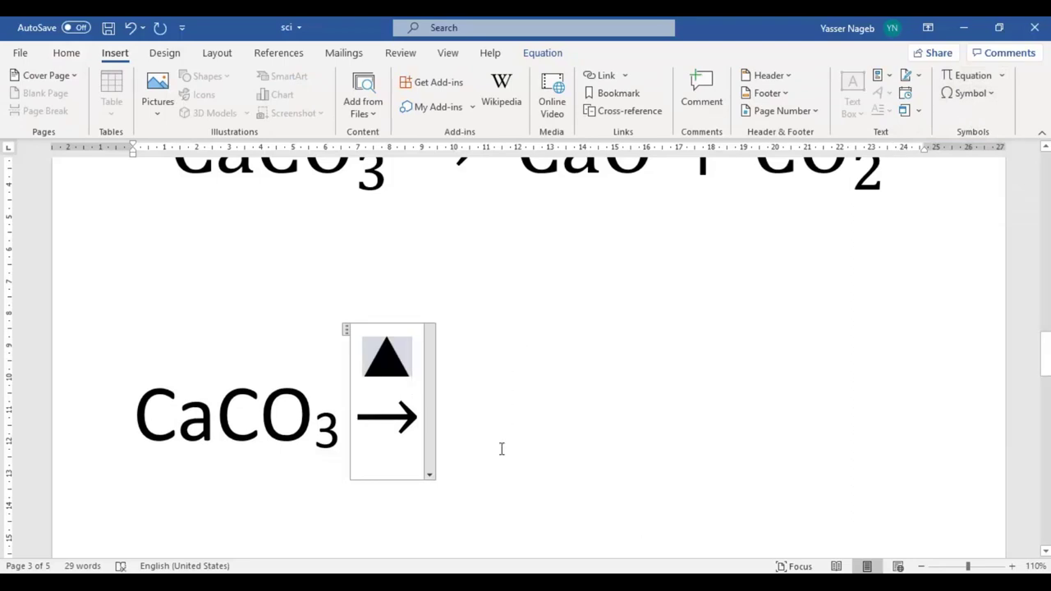
click(501, 448)
scroll(501, 448, up, 1)
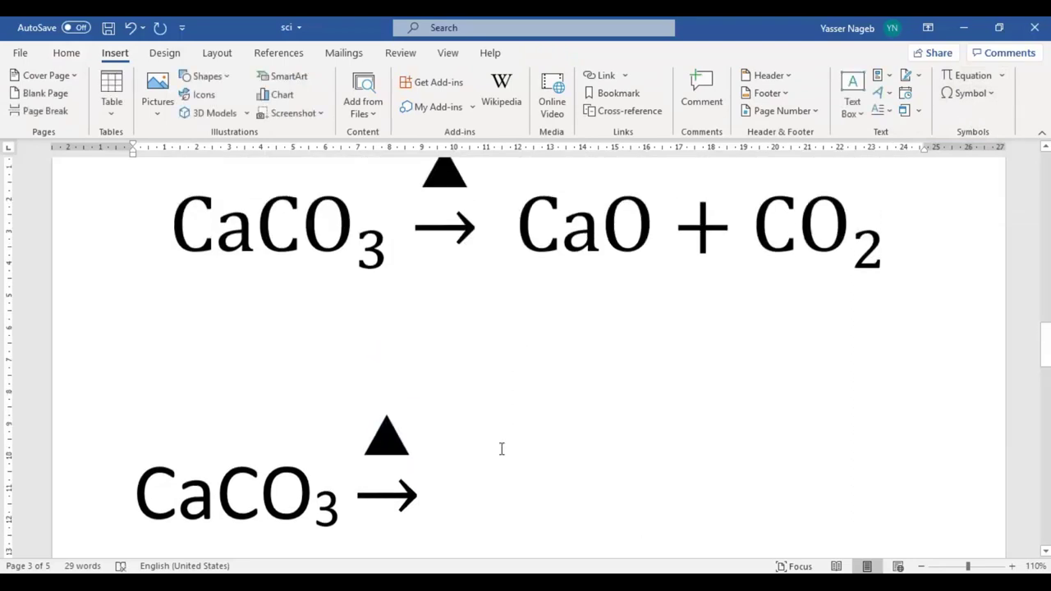
Type 'CaO + CO2' after the arrow, making the final 2 a subscript.
text(CA)
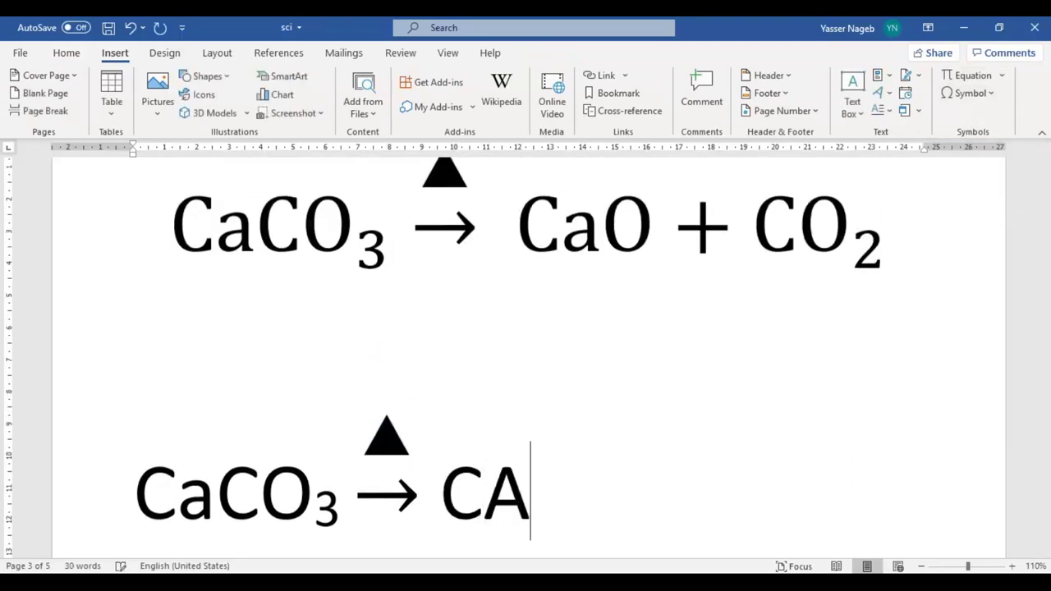
key(BackSpace)
text(aO )
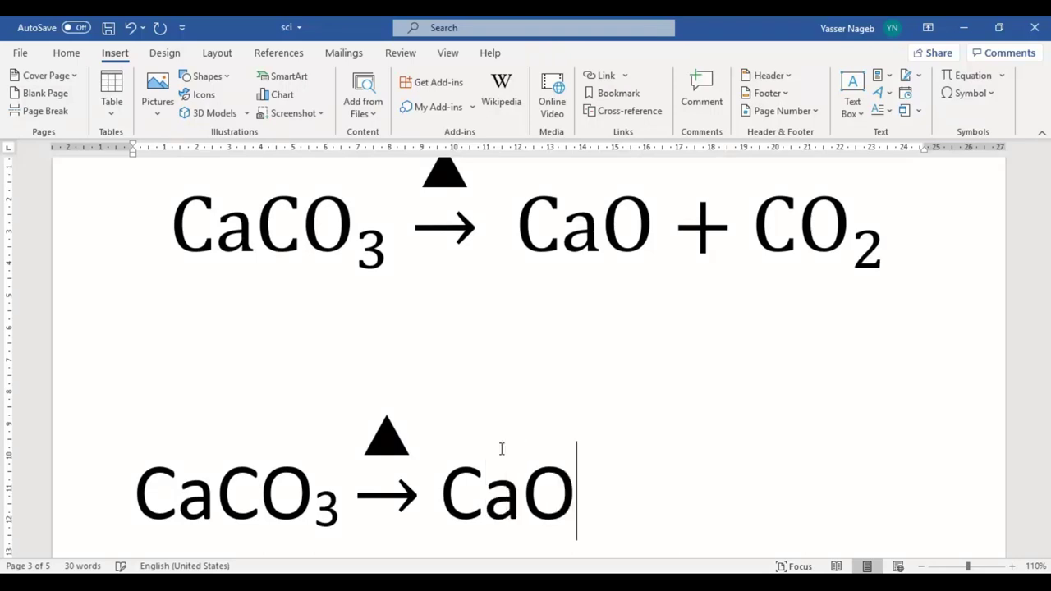
text(+ C)
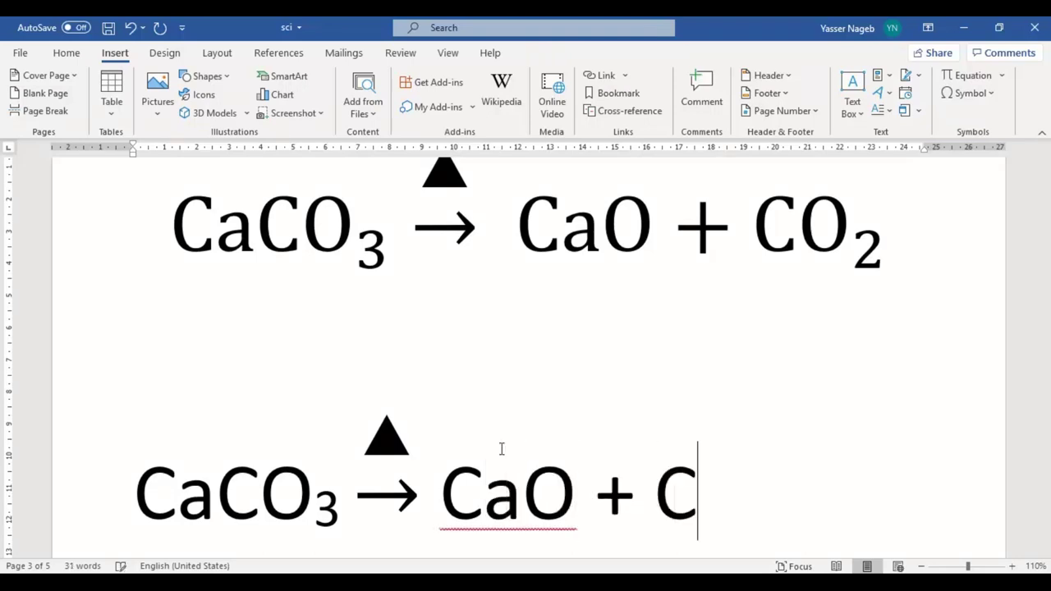
text(O2)
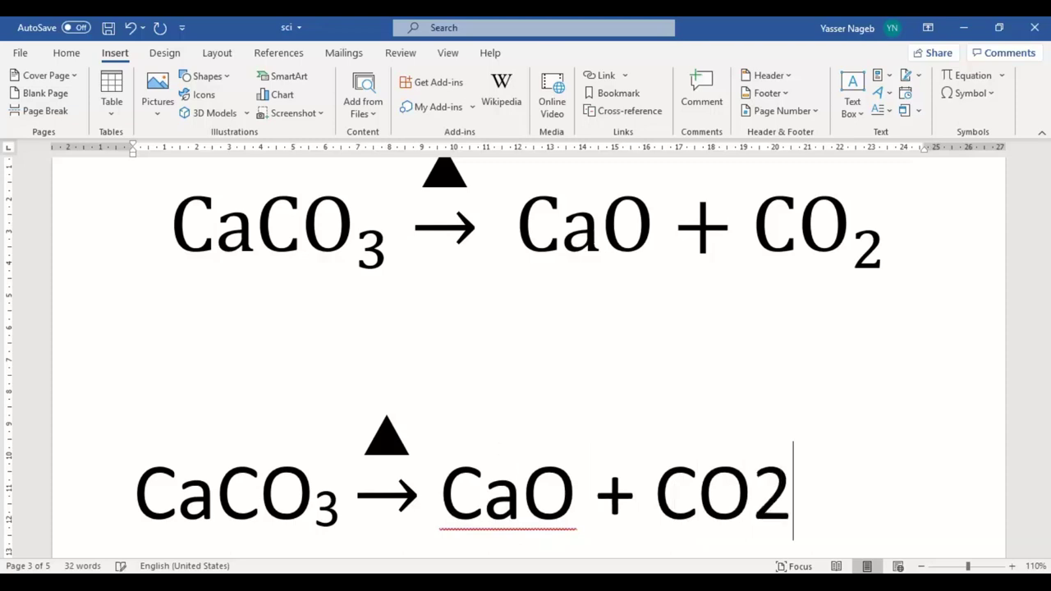
key(shift+Left)
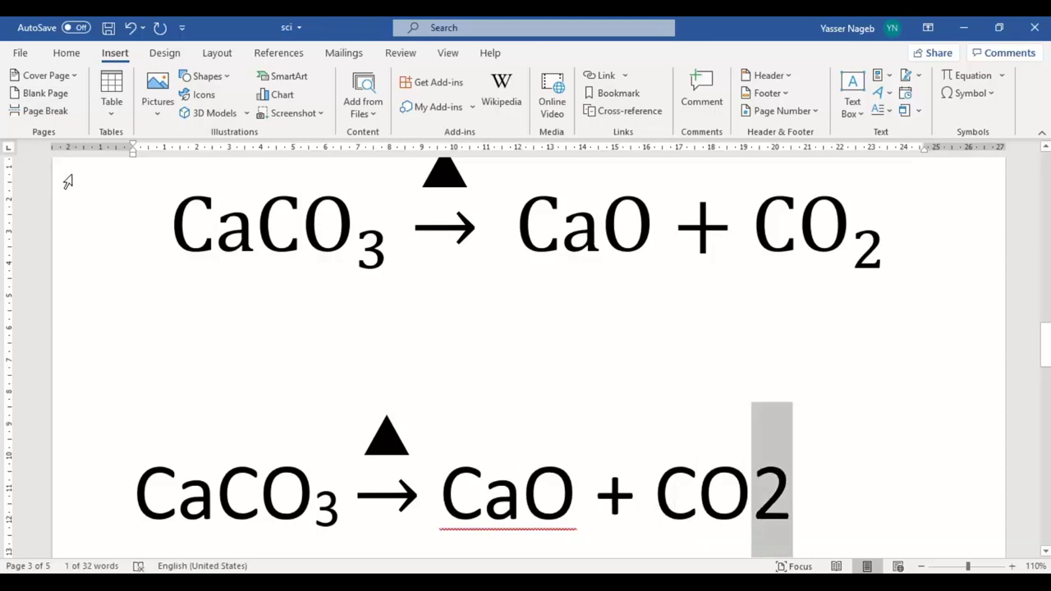
click(66, 55)
click(156, 108)
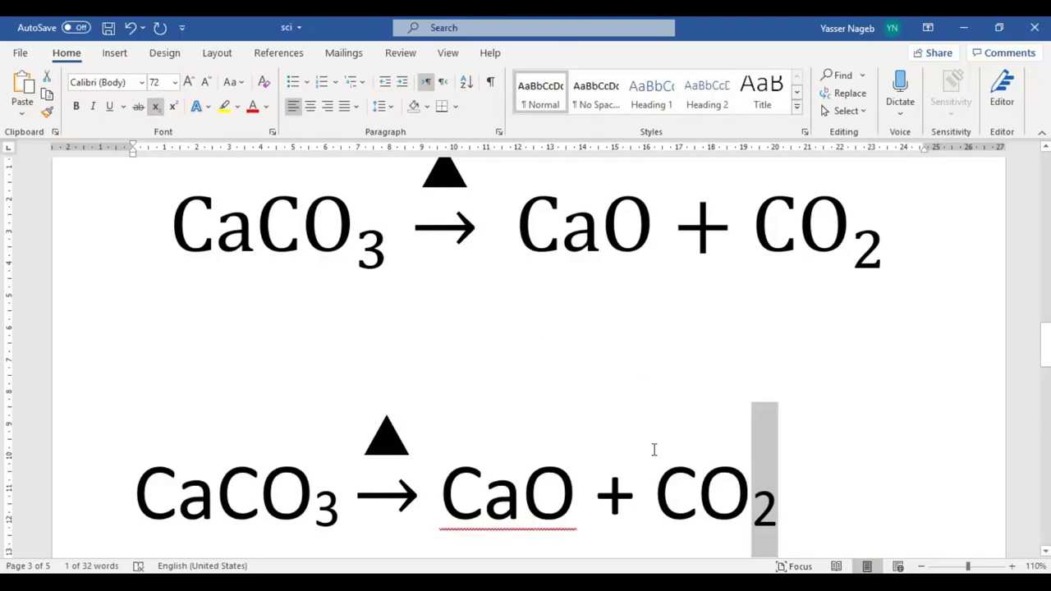
Centre the CaCO₃ → CaO + CO₂ line on the page.
scroll(656, 421, down, 2)
scroll(575, 394, up, 3)
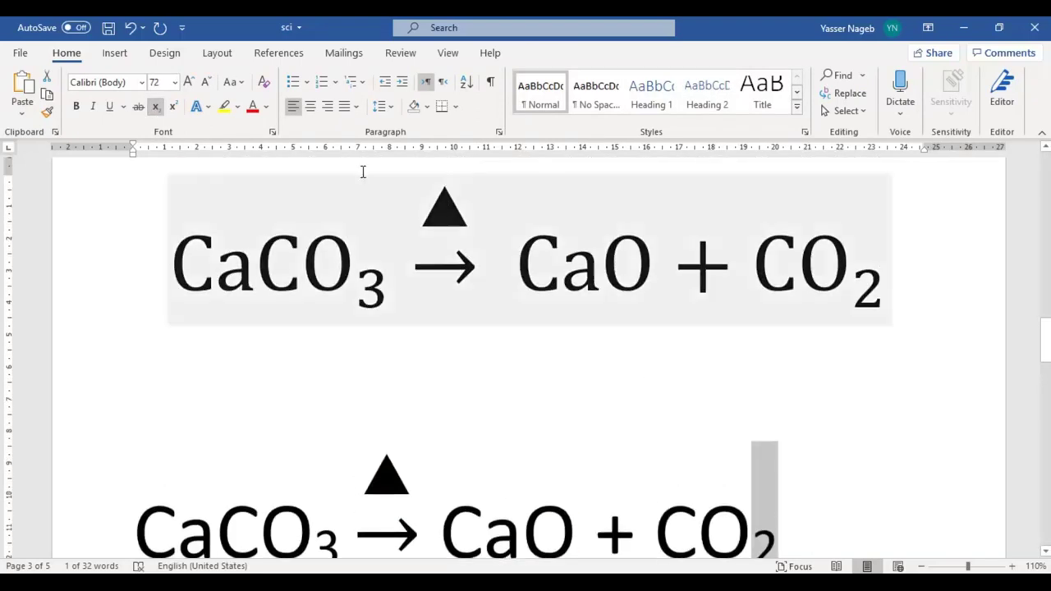
click(310, 106)
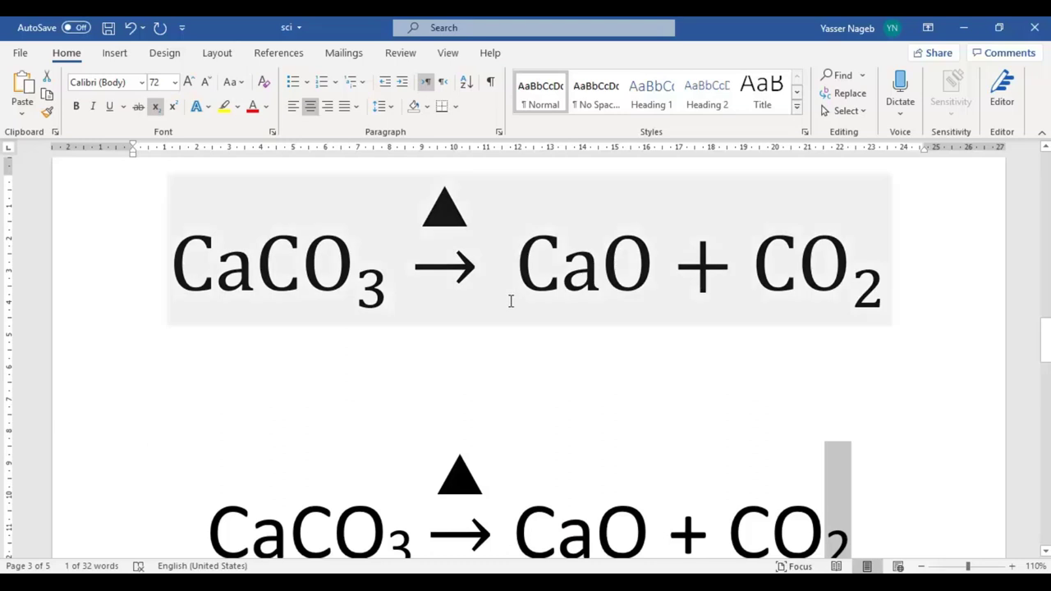
scroll(515, 374, down, 3)
scroll(518, 378, down, 3)
Add a new line 'O2' below the magnesium equation with the 2 as superscript.
scroll(519, 381, down, 3)
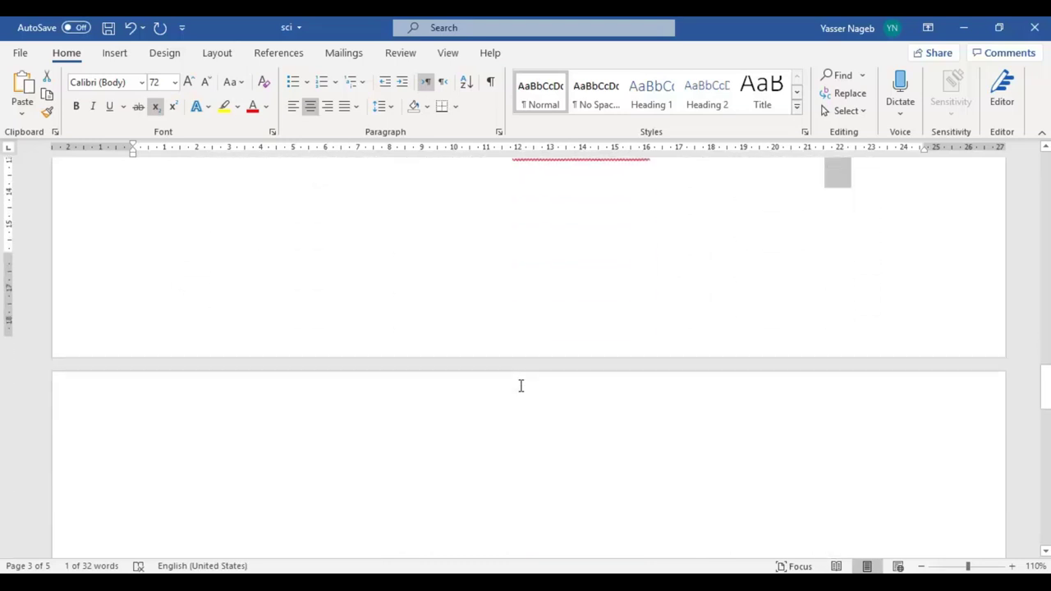
scroll(521, 385, down, 4)
scroll(521, 386, down, 3)
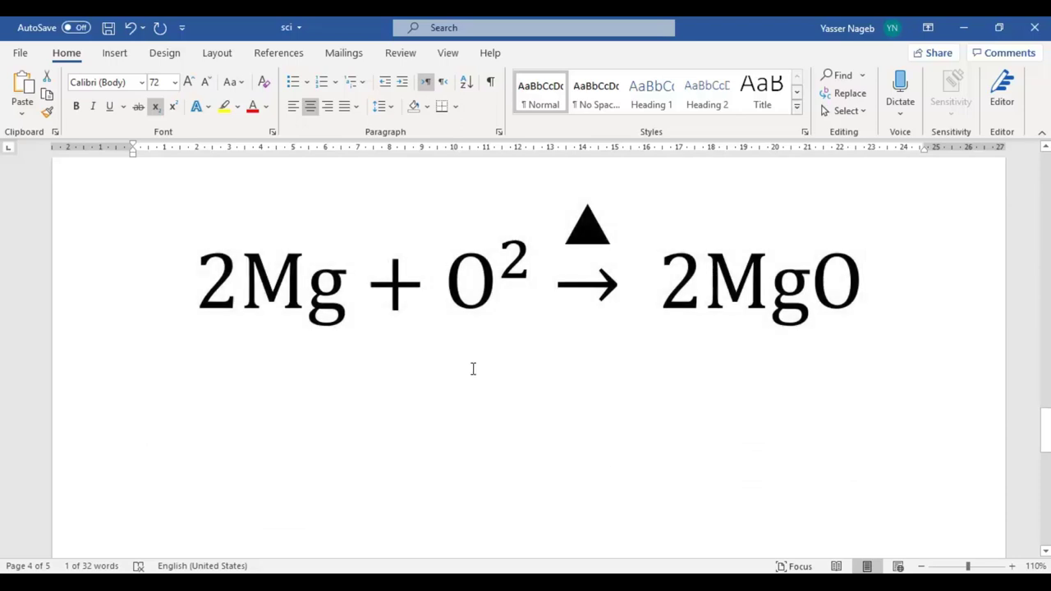
scroll(510, 369, up, 1)
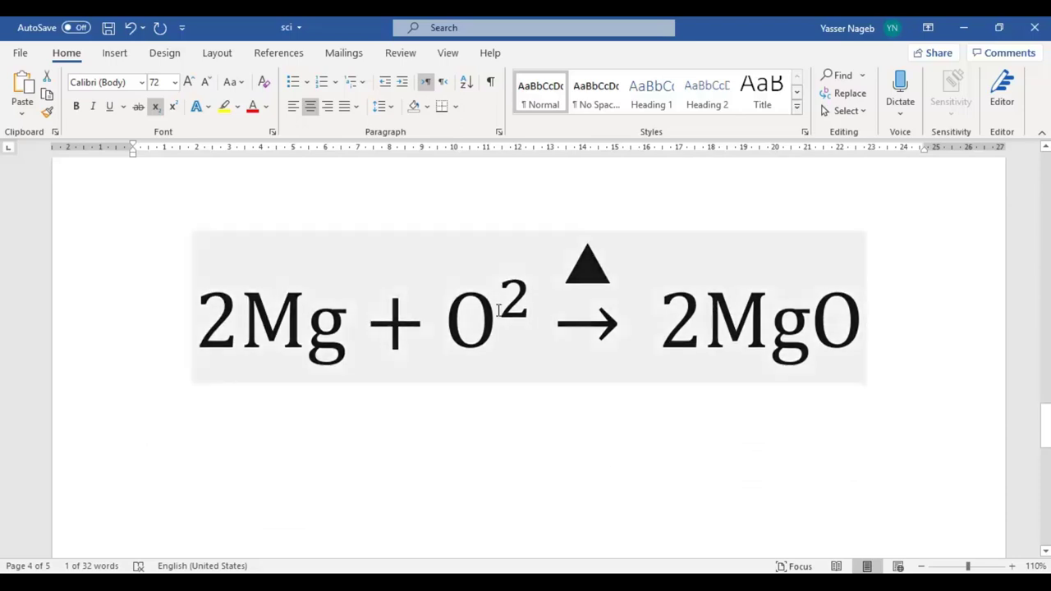
drag(448, 322, 535, 322)
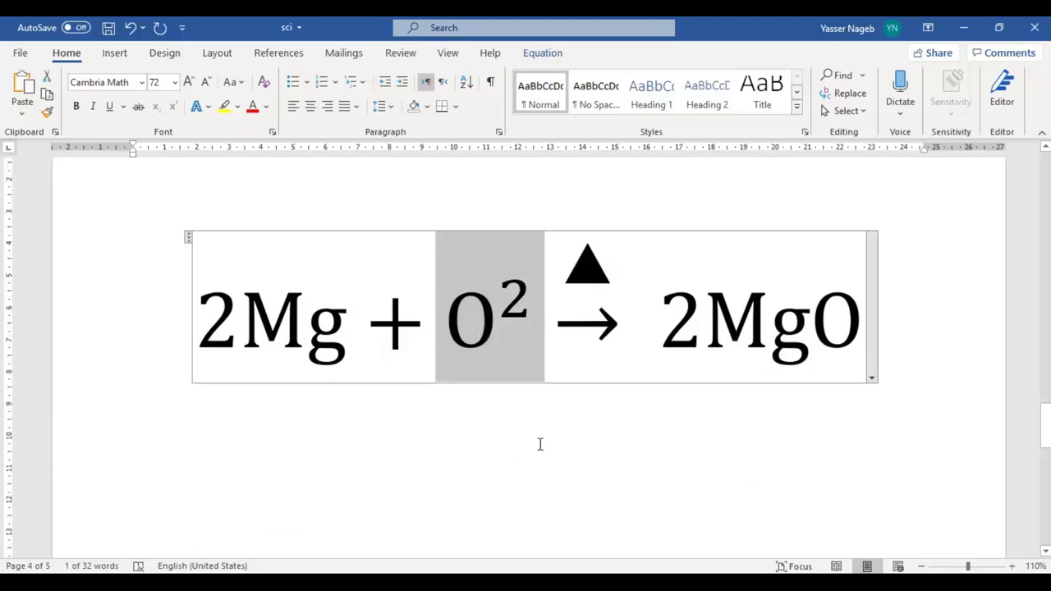
click(566, 492)
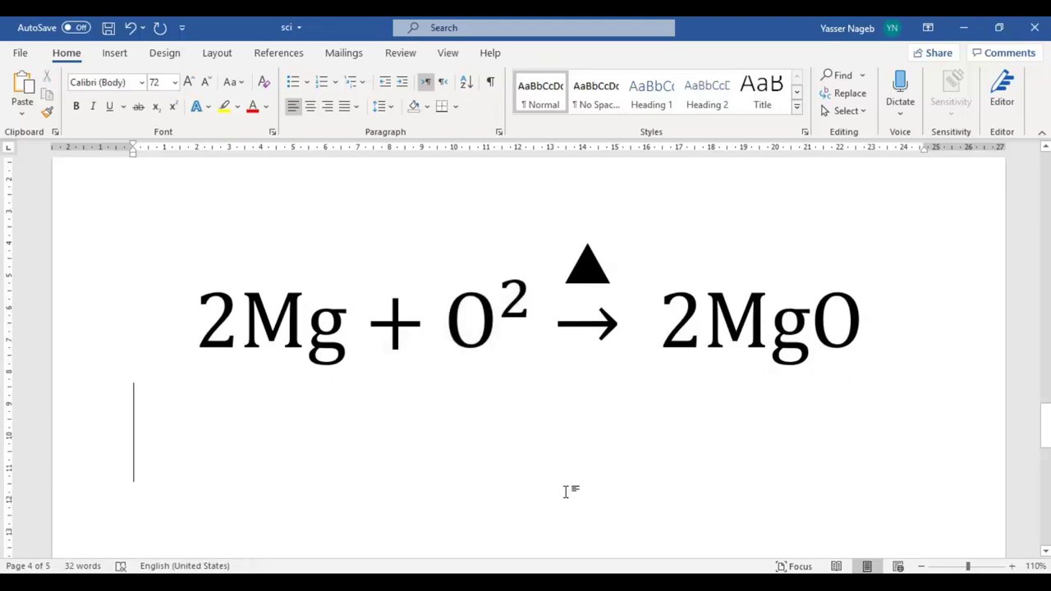
key(Return)
text(O)
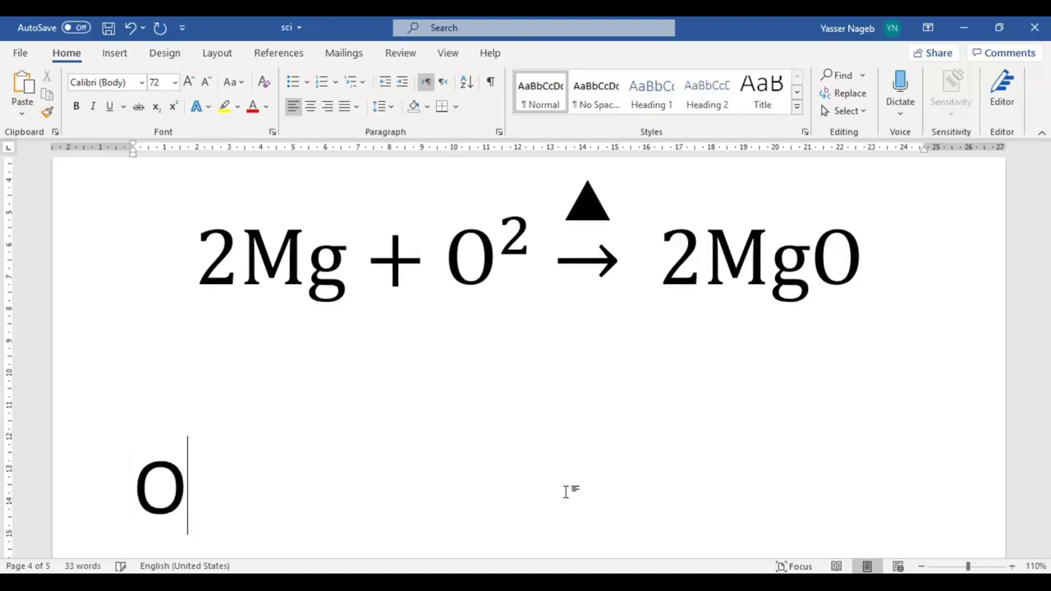
text(2)
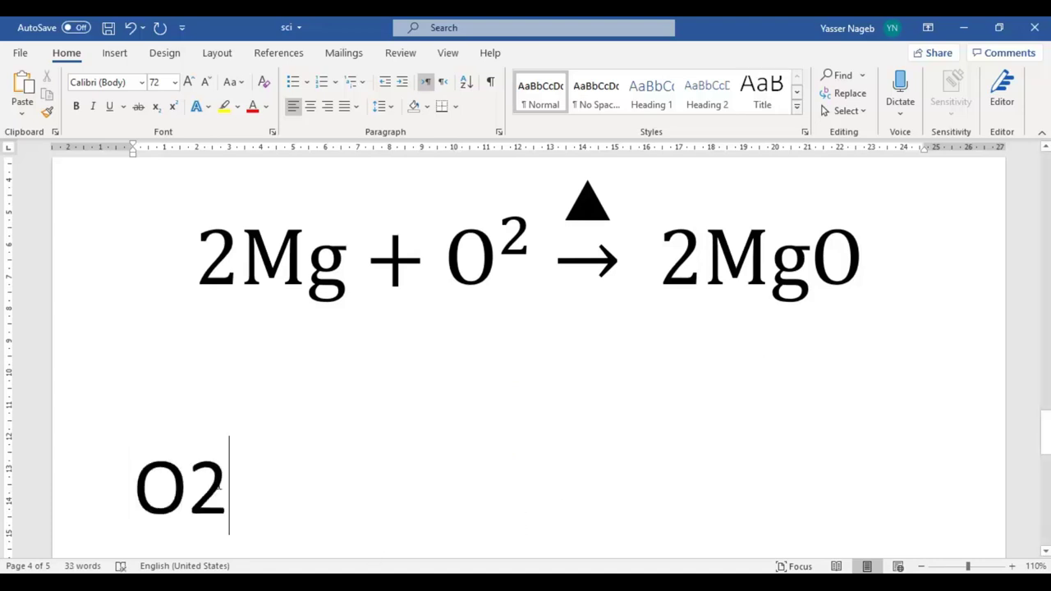
drag(205, 486, 232, 488)
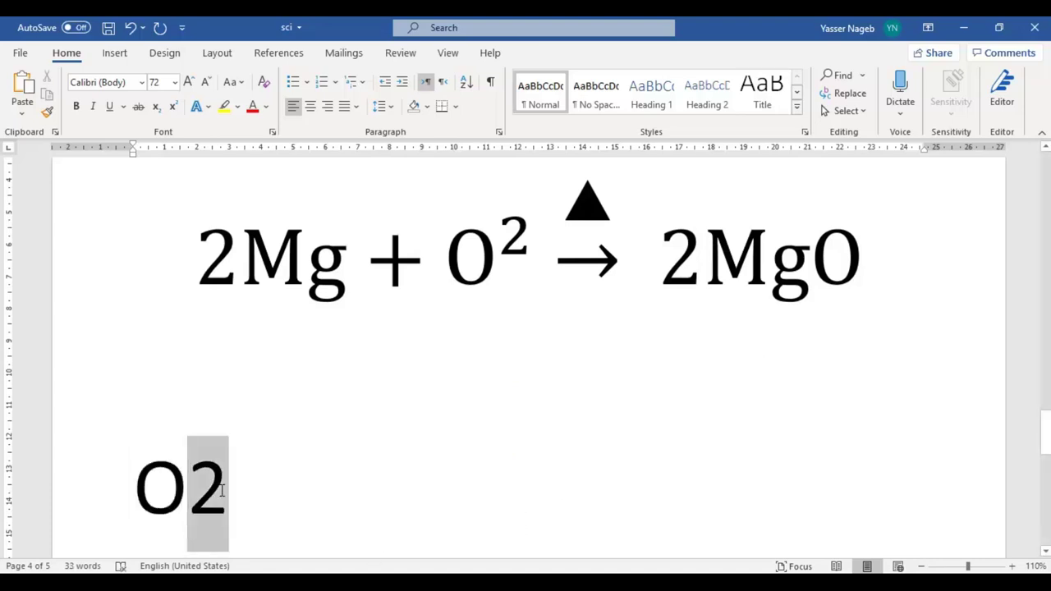
click(172, 107)
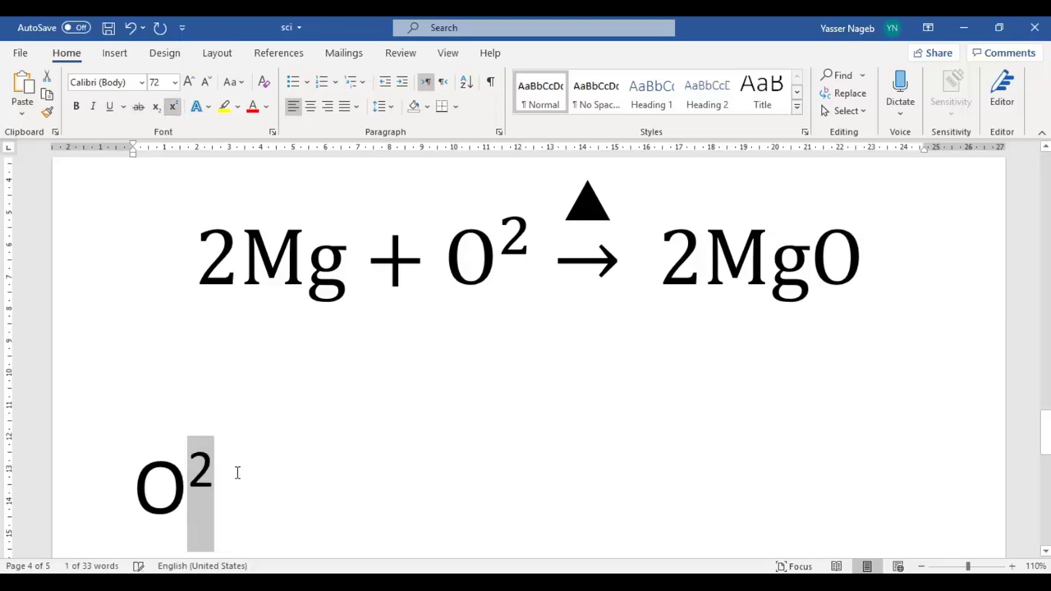
Centre the O² line on the page.
click(311, 108)
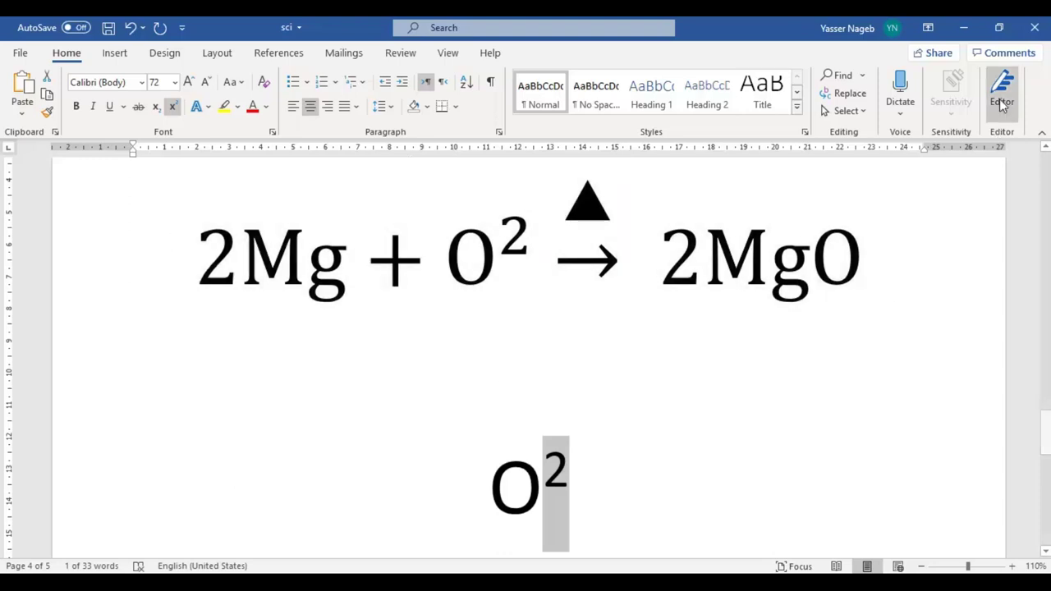
scroll(302, 415, up, 1)
scroll(488, 425, down, 2)
scroll(538, 425, down, 2)
scroll(537, 424, down, 2)
scroll(538, 424, down, 2)
Draw a straight vertical line shape below the first row of tally bars.
scroll(538, 425, down, 3)
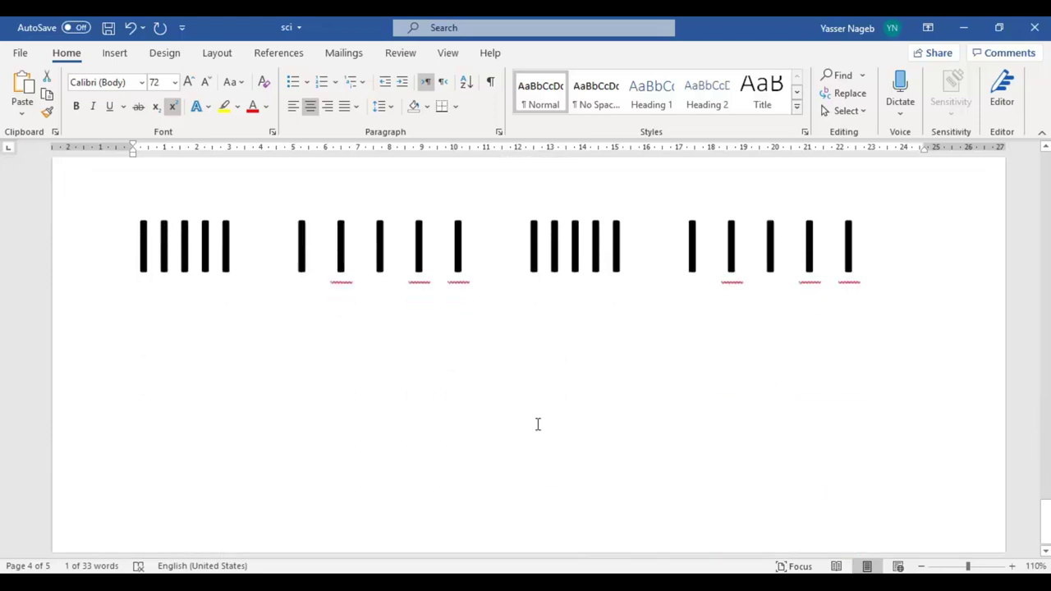
click(535, 427)
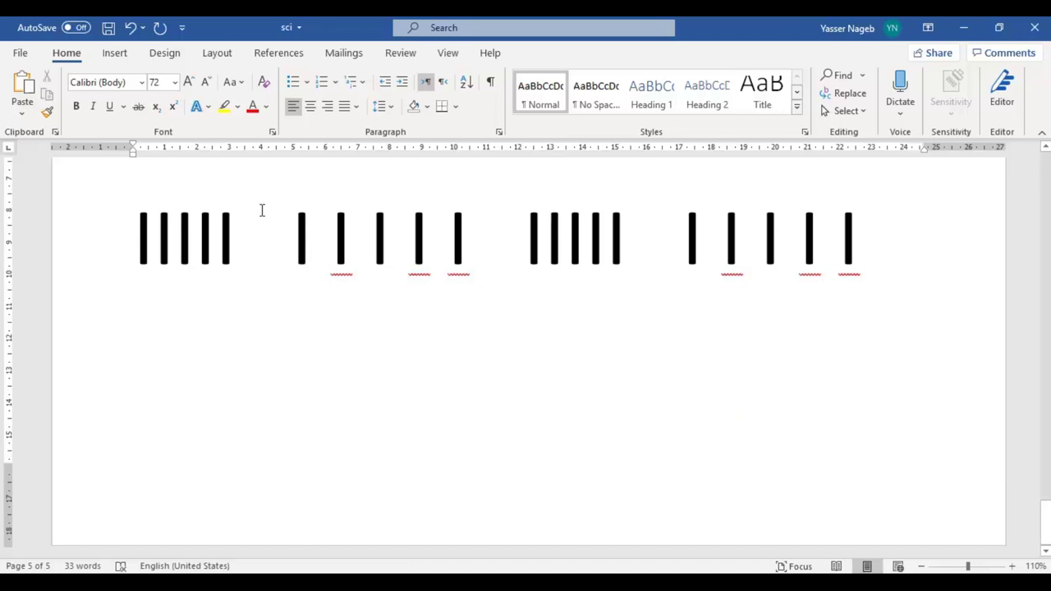
click(114, 54)
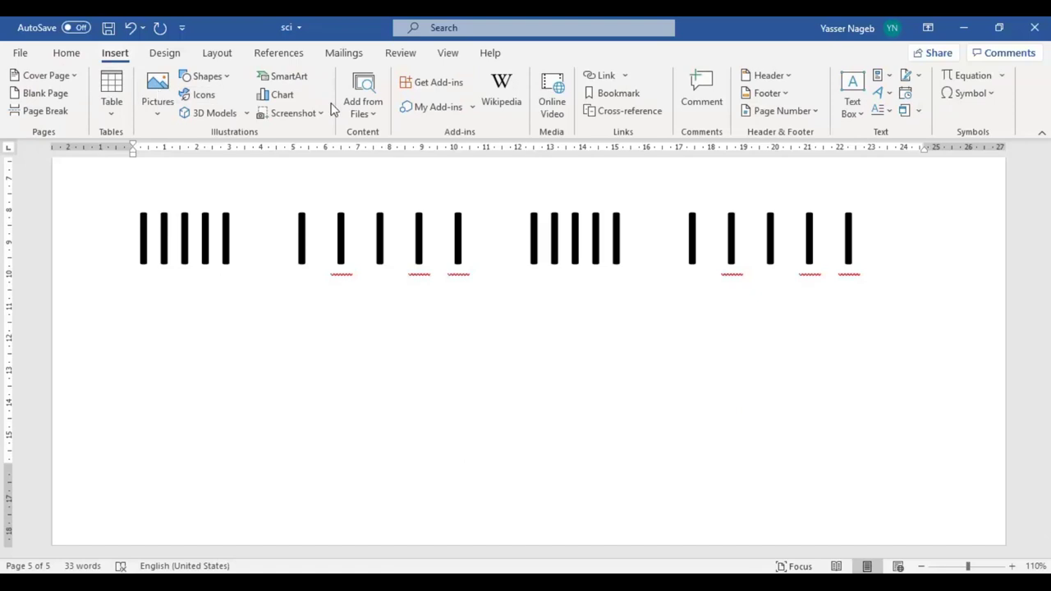
click(223, 78)
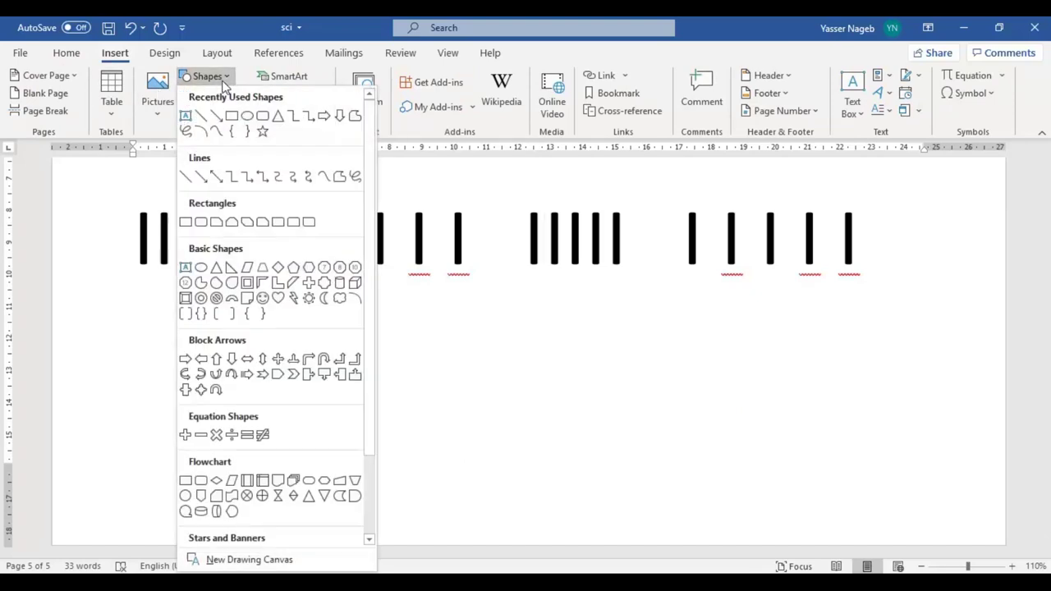
click(203, 119)
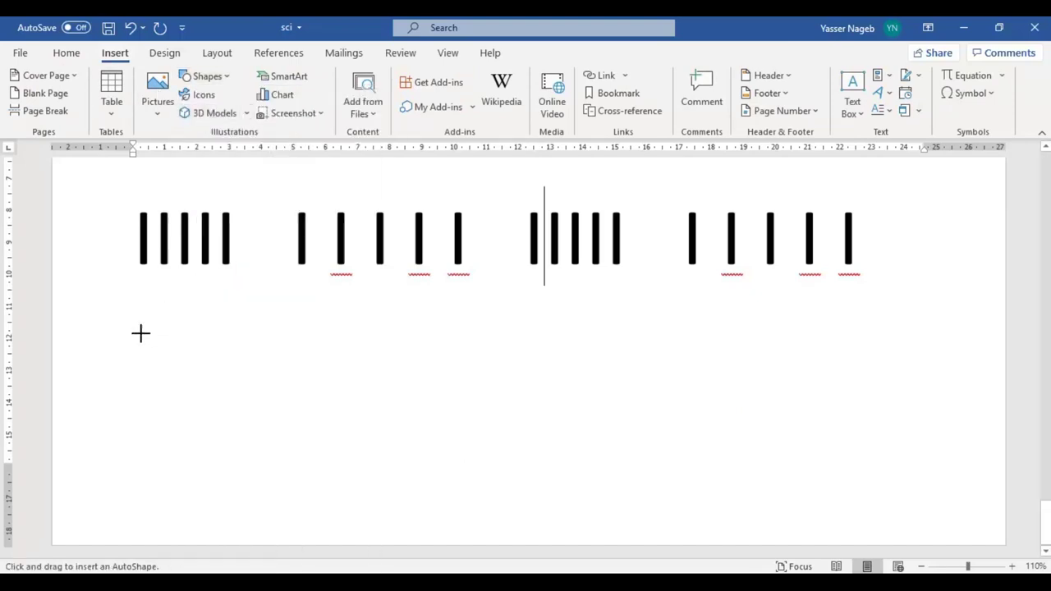
drag(138, 337, 138, 411)
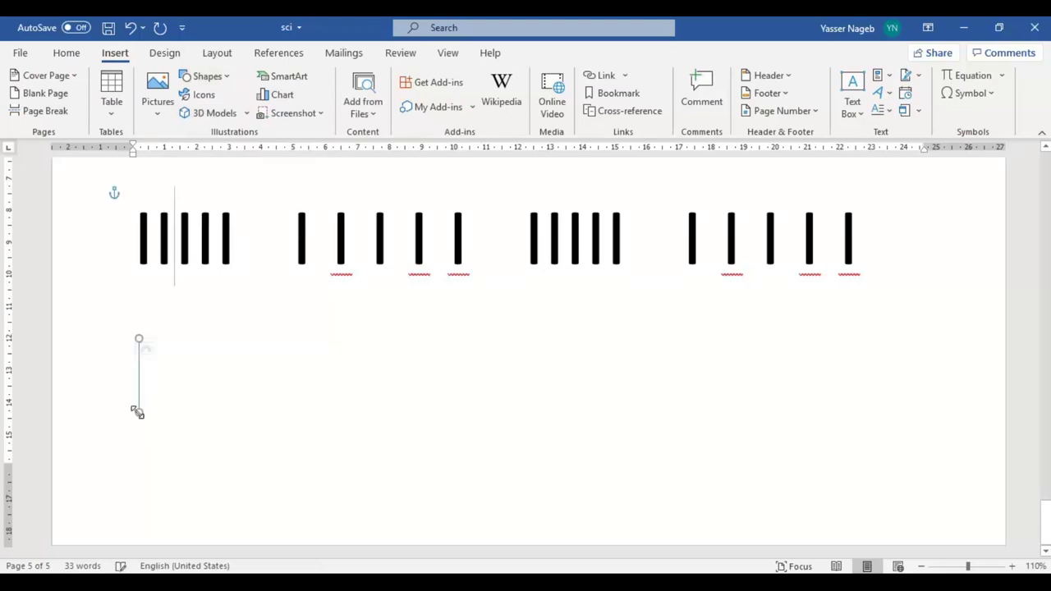
In Format Shape, set the new line's width to 2.75 pt and its colour to black.
click(163, 410)
right_click(139, 394)
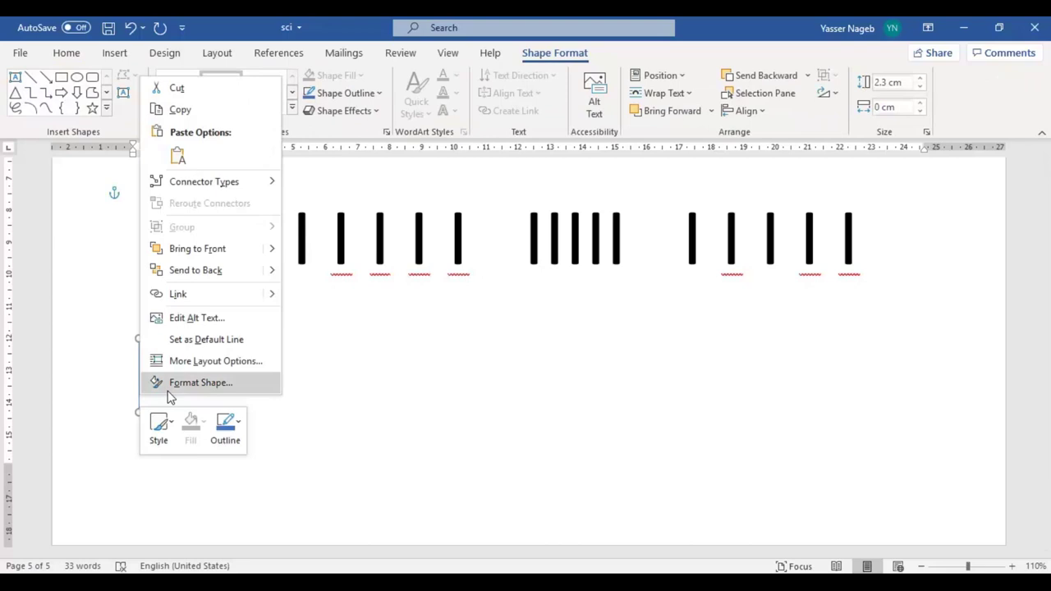
click(169, 389)
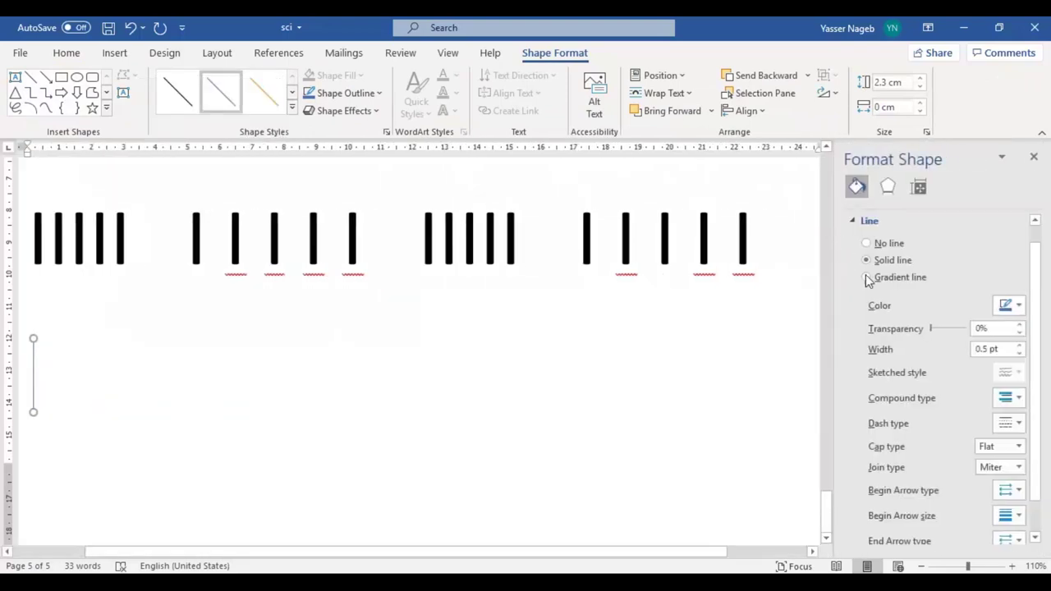
click(1020, 346)
click(1020, 346)
click(1020, 346)
click(1020, 346)
click(1020, 346)
click(1020, 348)
click(1020, 348)
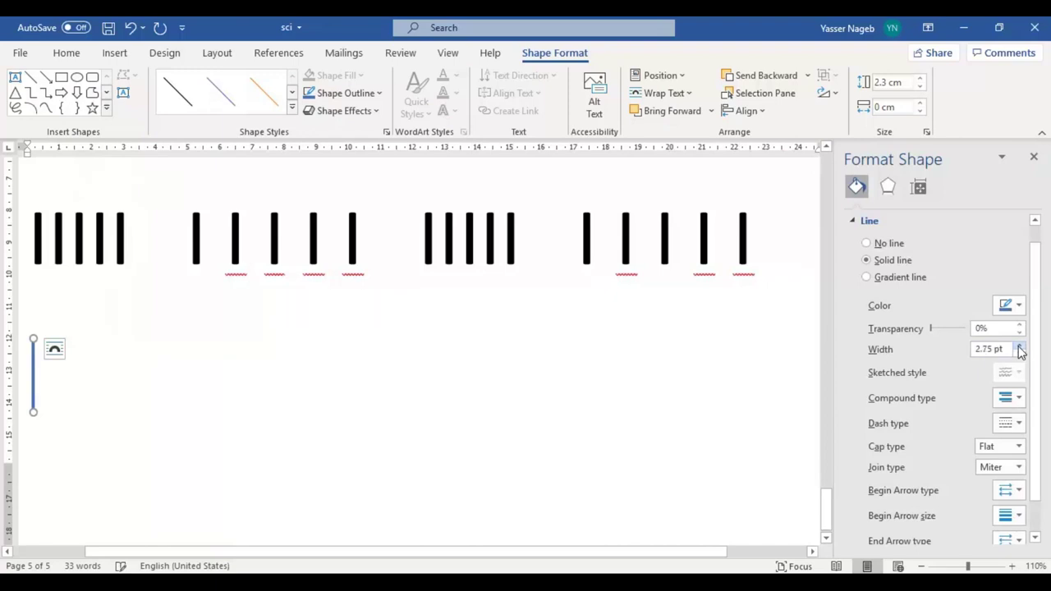
click(1007, 312)
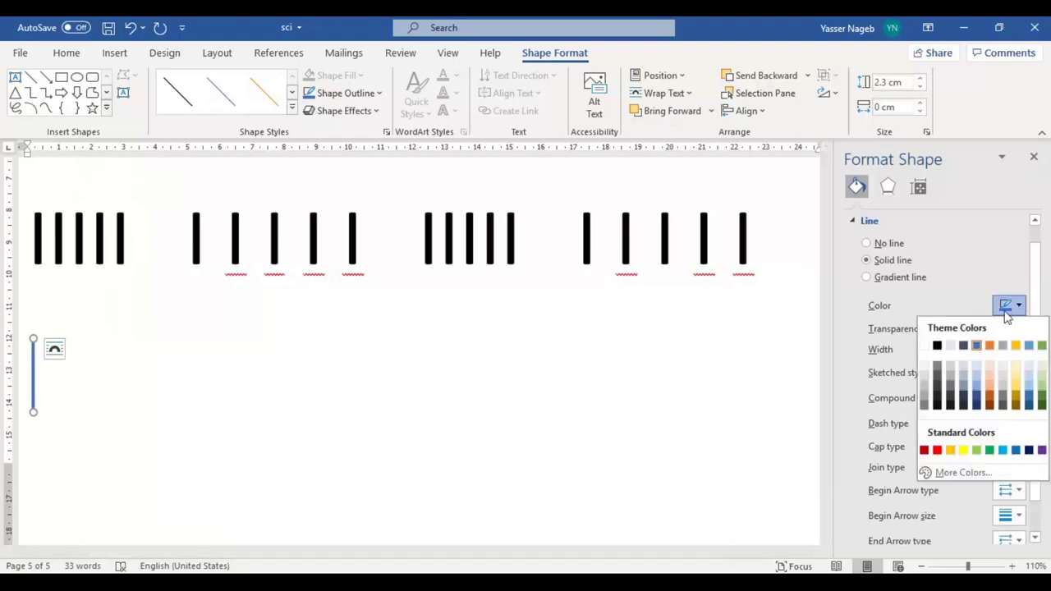
click(937, 346)
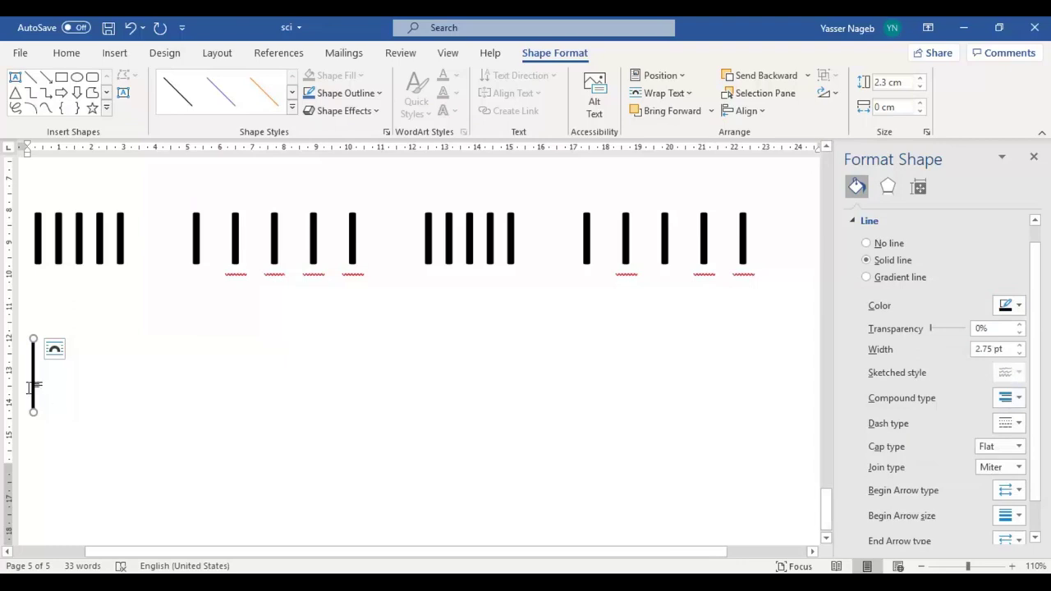
Copy the 2.75 pt thick line beside itself, then add four widely spaced copies aligned in the lower row.
mouse_move(38, 398)
ctrl+mouse_down()
mouse_move(63, 399)
mouse_move(48, 390)
mouse_move(84, 404)
ctrl+mouse_up()
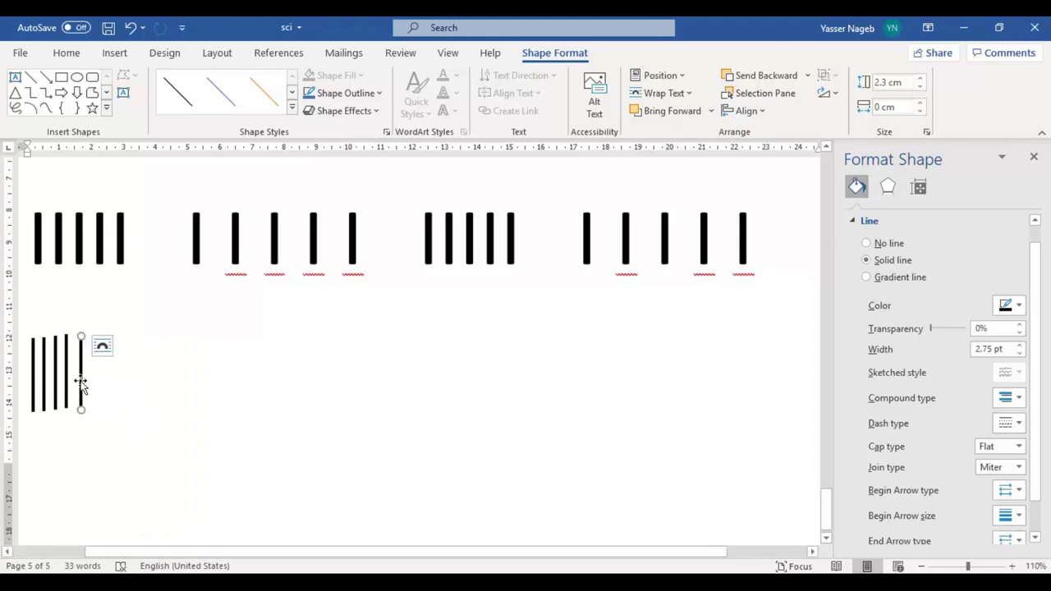
mouse_move(86, 391)
ctrl+mouse_down()
mouse_move(199, 401)
mouse_move(230, 392)
ctrl+mouse_up()
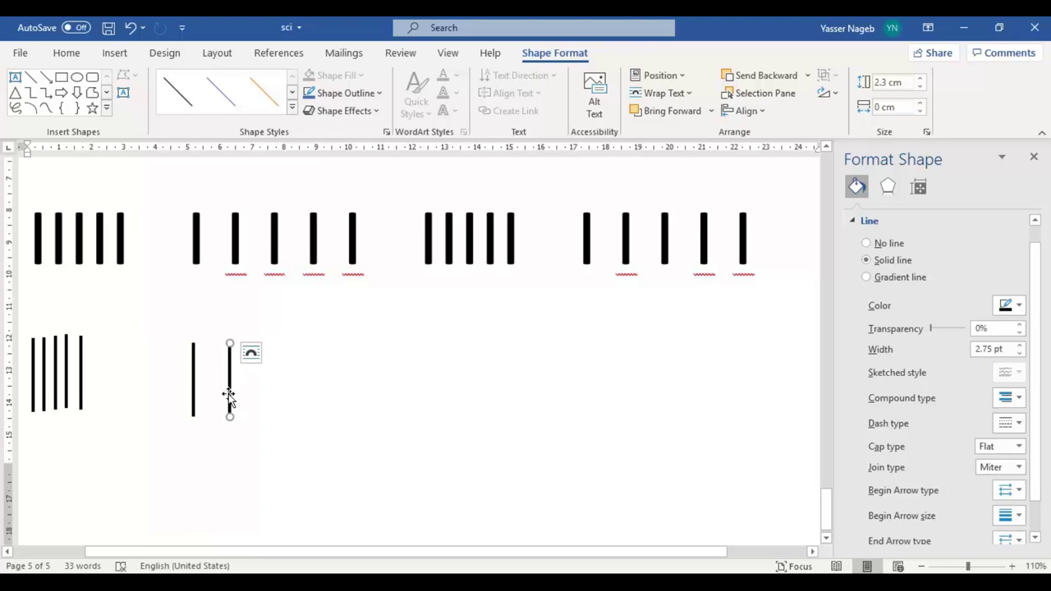
ctrl+drag(228, 396, 261, 392)
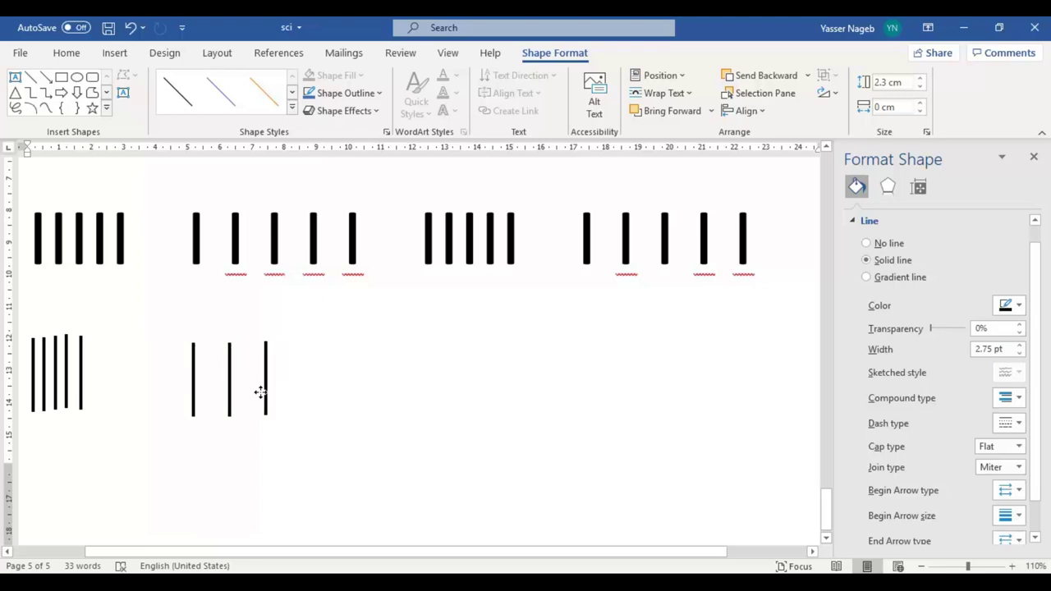
ctrl+drag(267, 396, 289, 397)
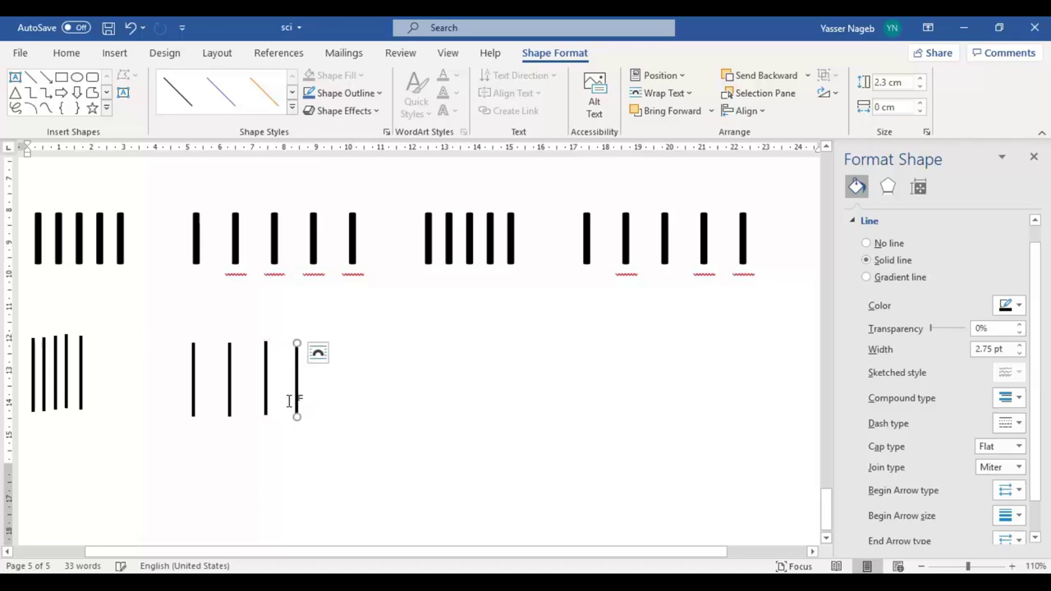
ctrl+drag(298, 407, 323, 406)
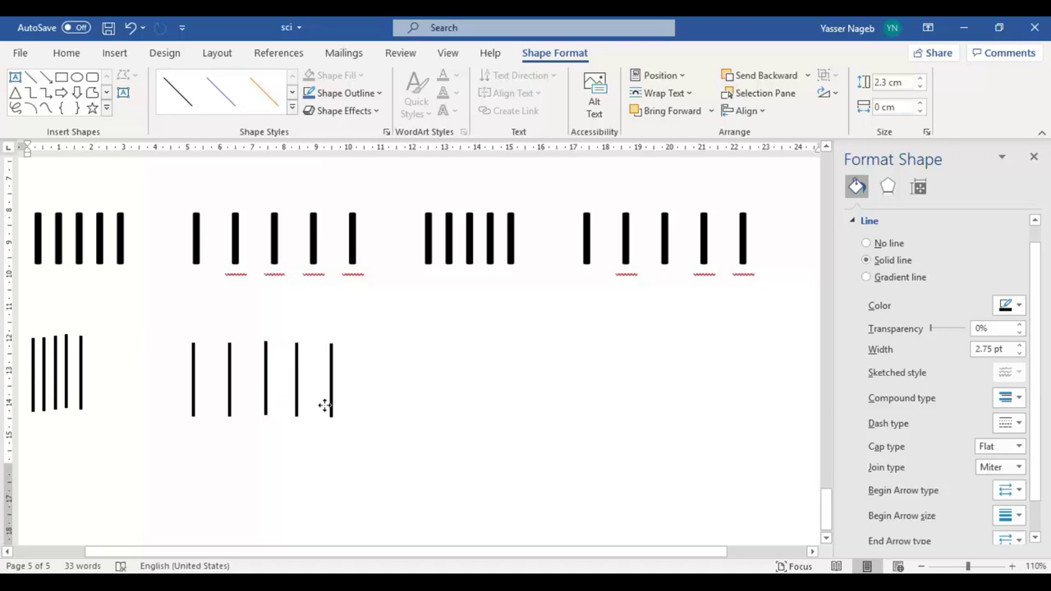
click(353, 354)
click(252, 466)
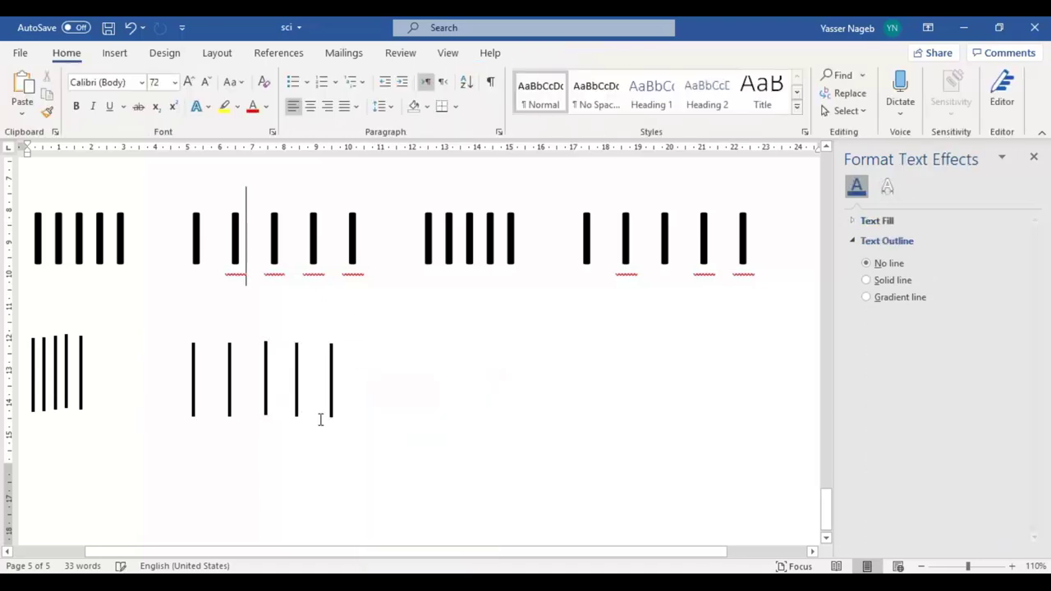
Insert a new empty line after the thick bars.
click(355, 398)
key(Return)
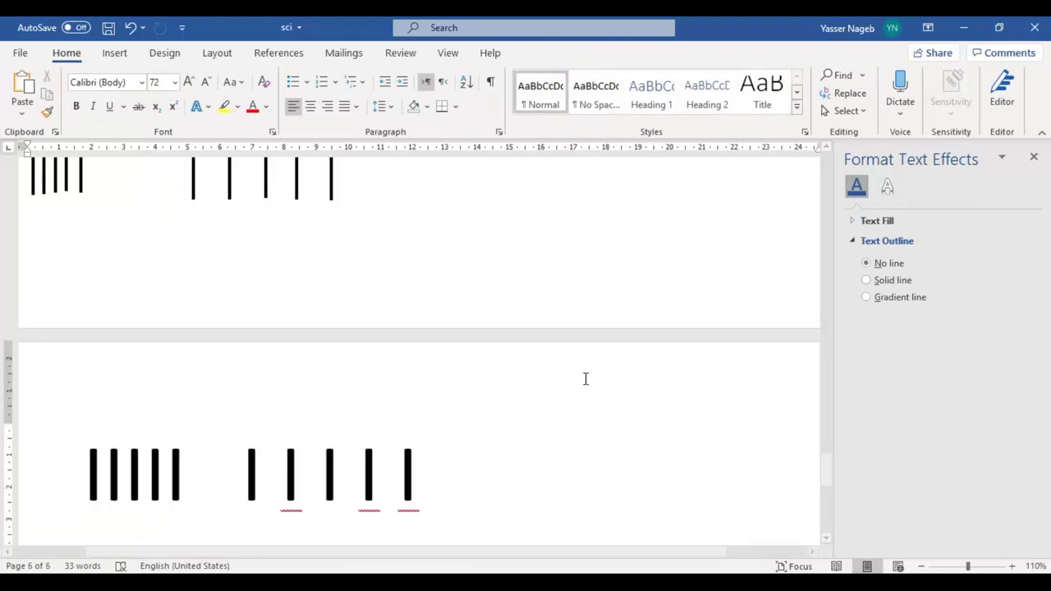
scroll(295, 420, up, 3)
scroll(364, 434, up, 3)
click(128, 322)
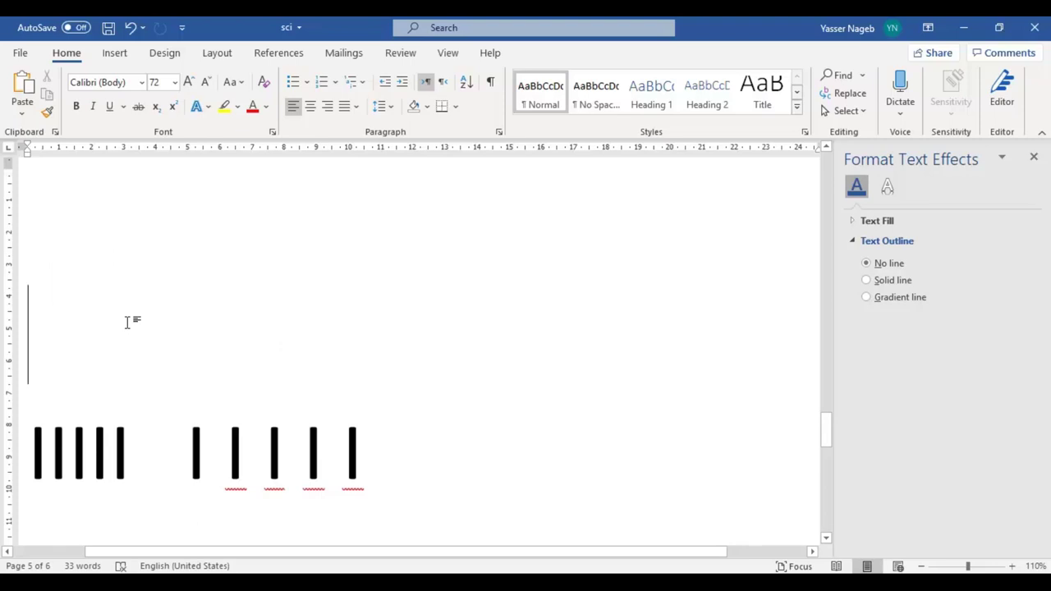
Type the 72 pt tally row 'IIIII I I I I I' and select the gaps between the spaced bars.
text(L)
key(BackSpace)
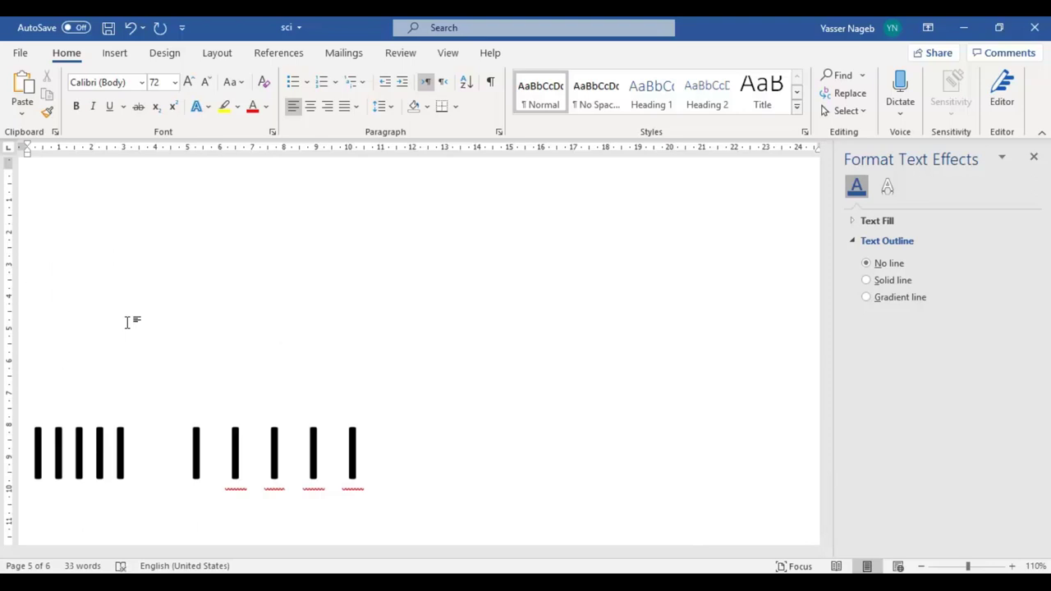
text(I)
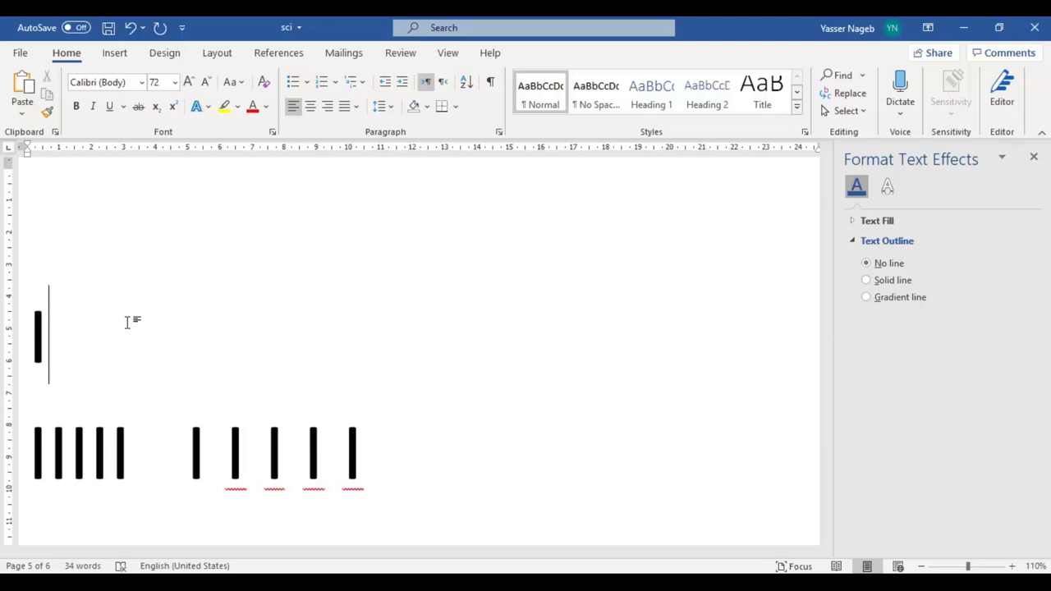
text(IIII)
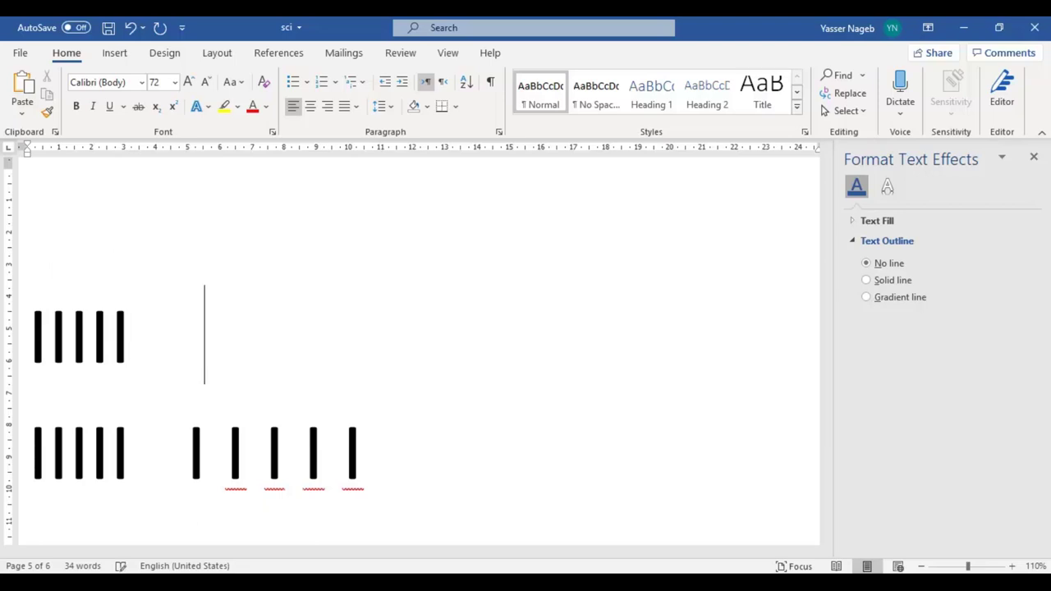
text(     I)
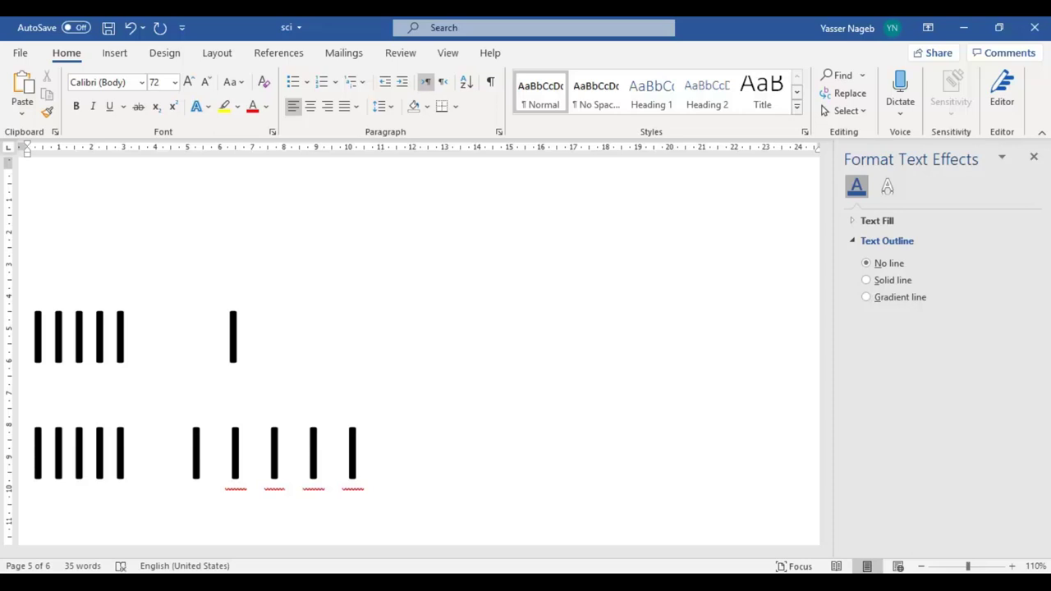
text(  I  I )
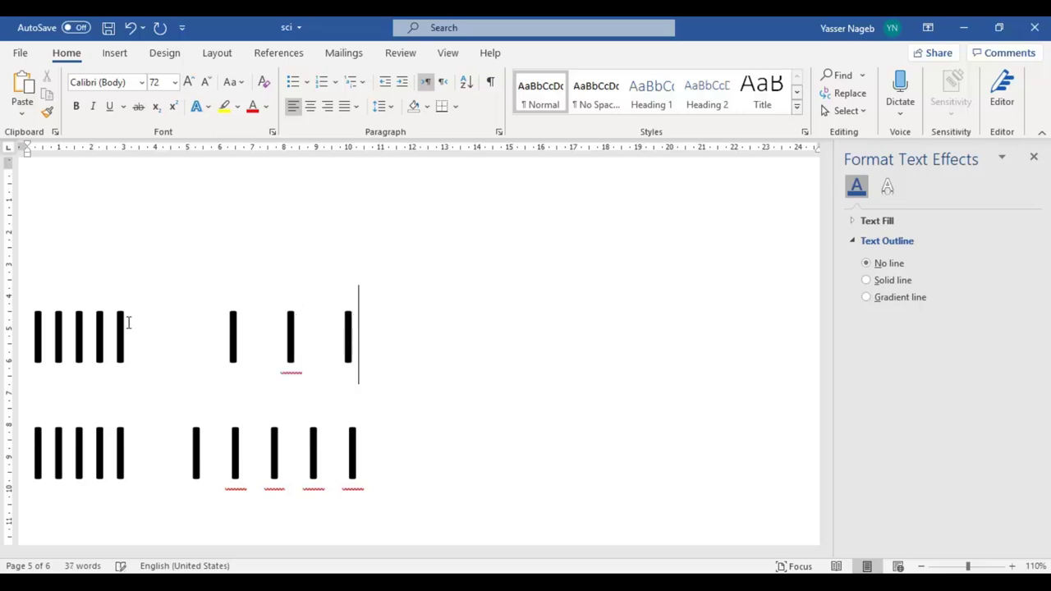
text( I)
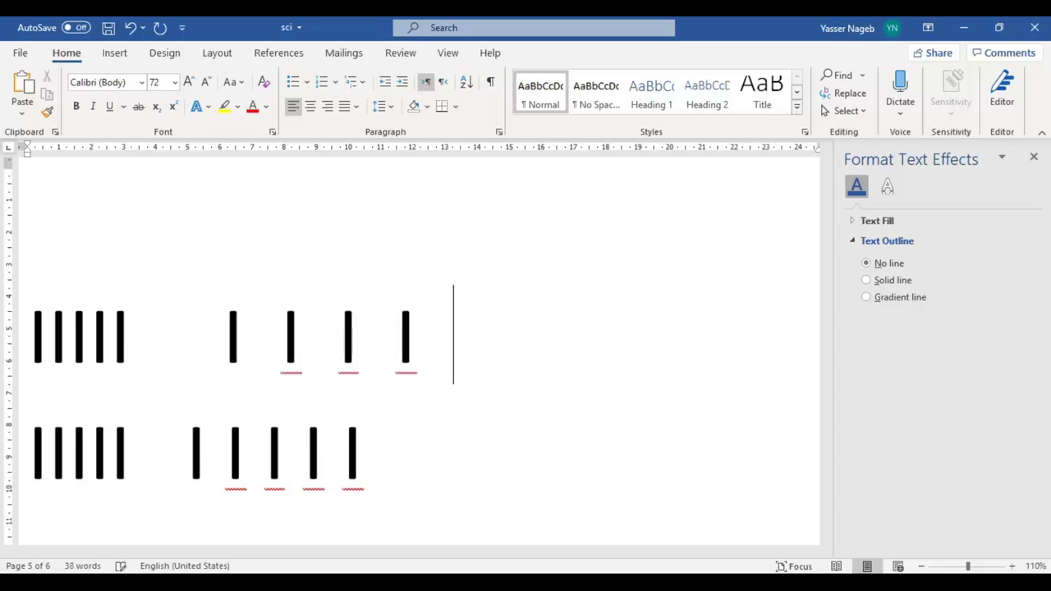
text(  I)
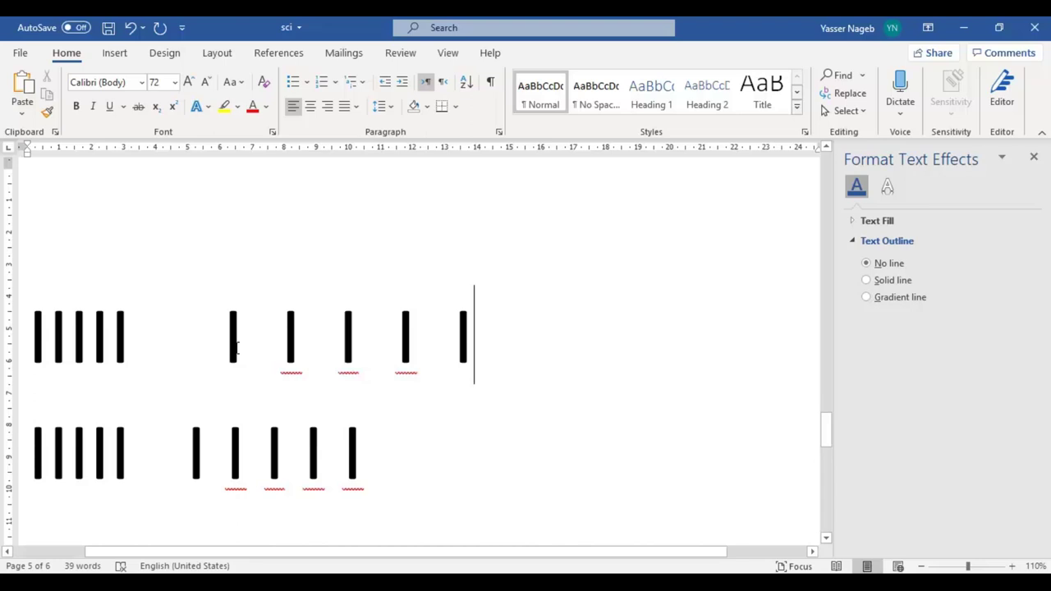
drag(240, 345, 452, 332)
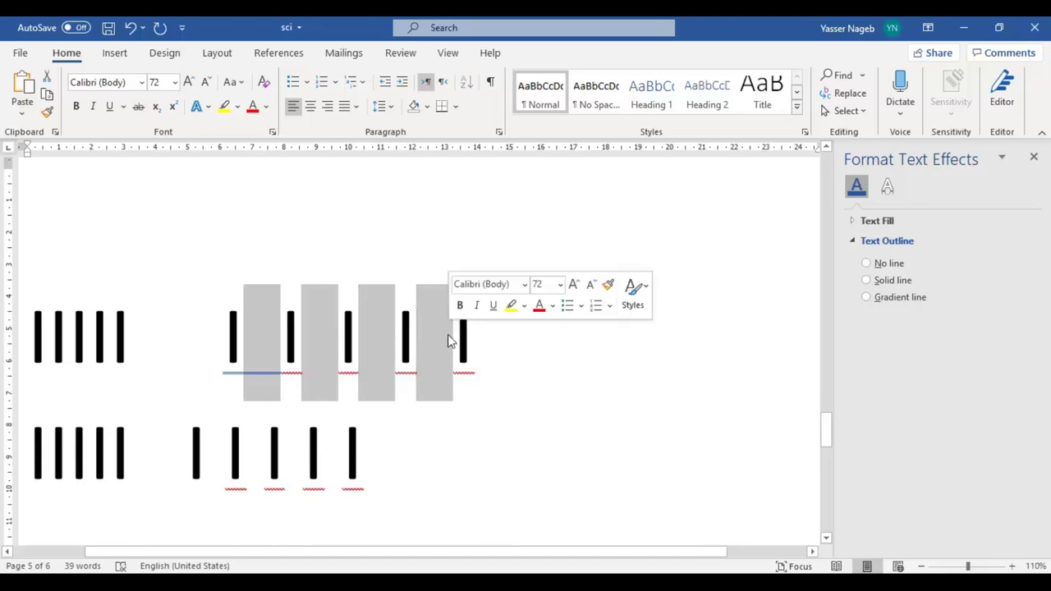
Reduce the font size of the spaces between the five spaced I bars, narrowing their gaps.
key(ctrl+bracketleft)
key(ctrl+bracketleft)
key(ctrl+bracketleft)
key(ctrl+bracketleft)
key(ctrl+bracketleft)
key(ctrl+bracketleft)
key(ctrl+bracketleft)
key(ctrl+bracketleft)
key(ctrl+bracketleft)
key(ctrl+bracketleft)
key(ctrl+bracketleft)
key(ctrl+bracketleft)
key(ctrl+bracketleft)
key(ctrl+bracketleft)
key(ctrl+bracketleft)
key(ctrl+bracketleft)
click(207, 306)
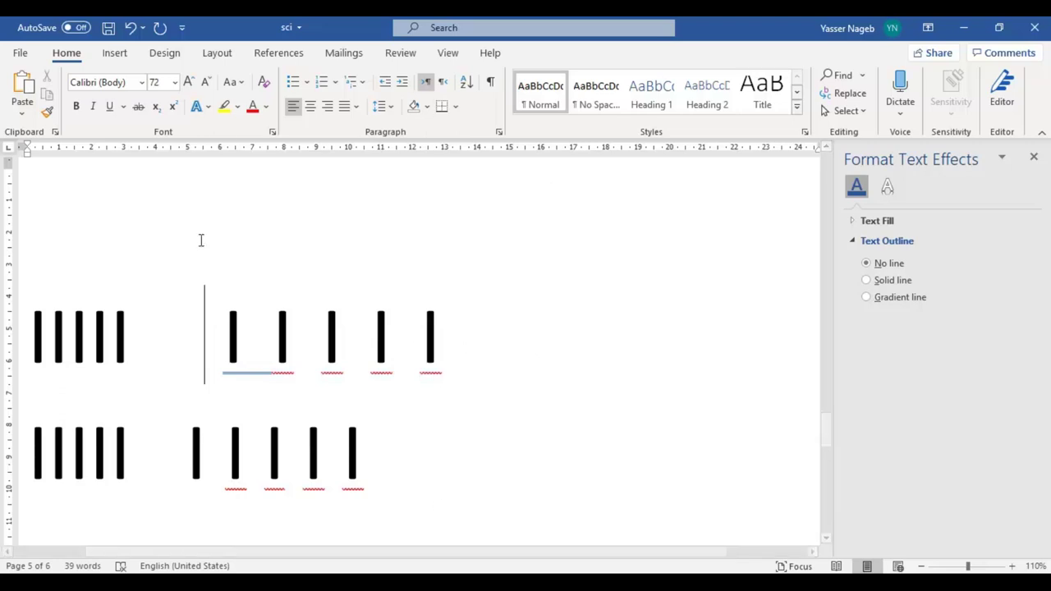
scroll(243, 319, down, 1)
scroll(241, 320, down, 1)
scroll(241, 320, up, 2)
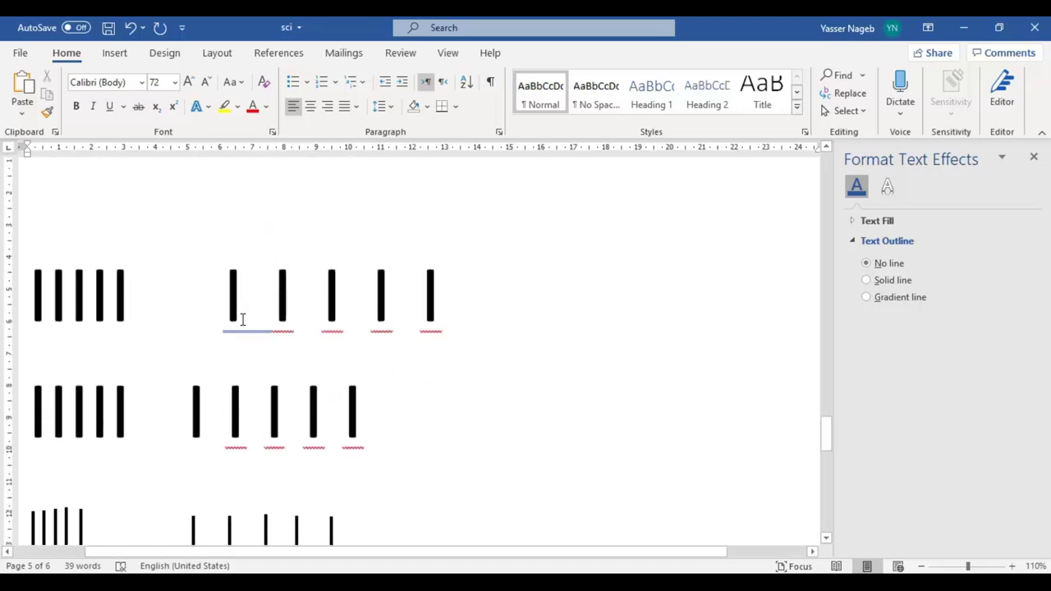
scroll(284, 422, up, 3)
scroll(275, 399, up, 10)
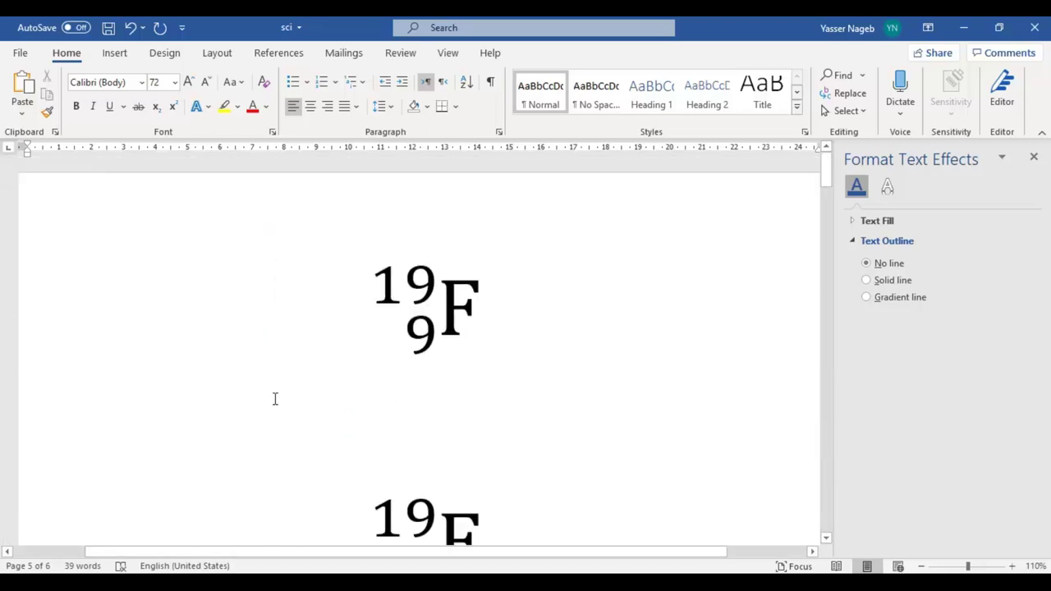